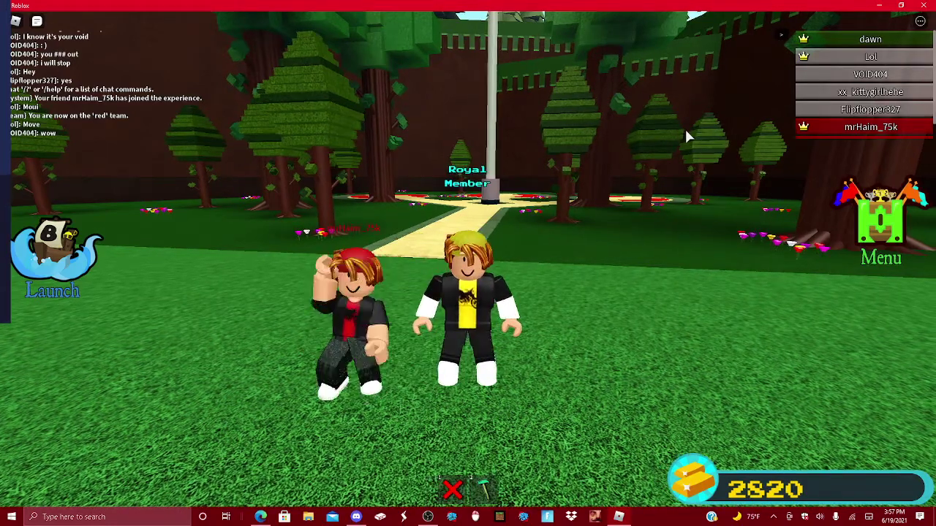
Perform the Line Dance emote, then run the avatar off across the grass
{"action": "key", "text": "period"}
{"action": "left_click", "coordinate": [520, 197]}
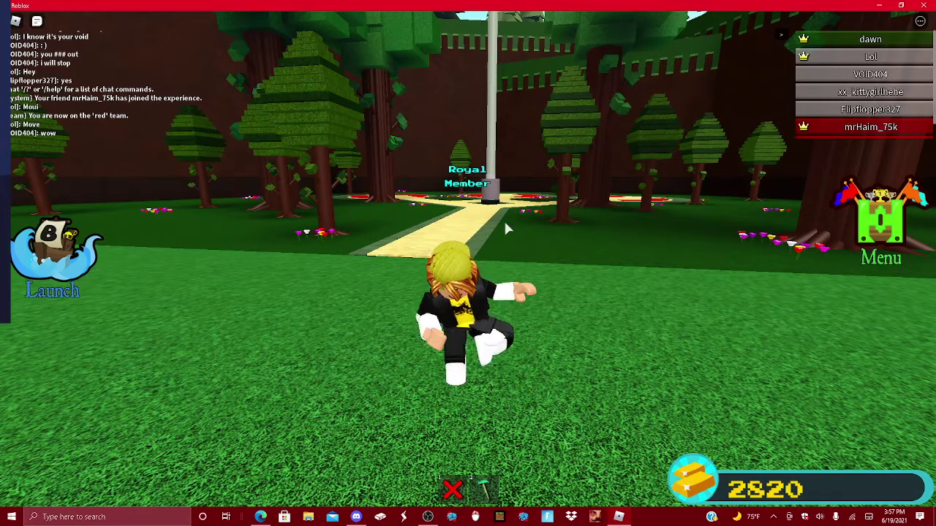
{"action": "key", "text": "w"}
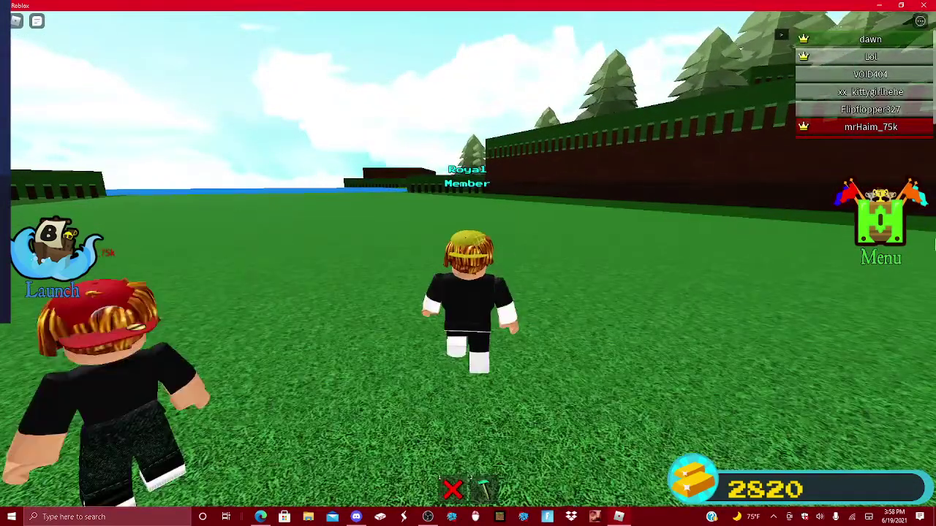
Load the saved build 'lol' from the menu's saved builds list
{"action": "left_click", "coordinate": [850, 224]}
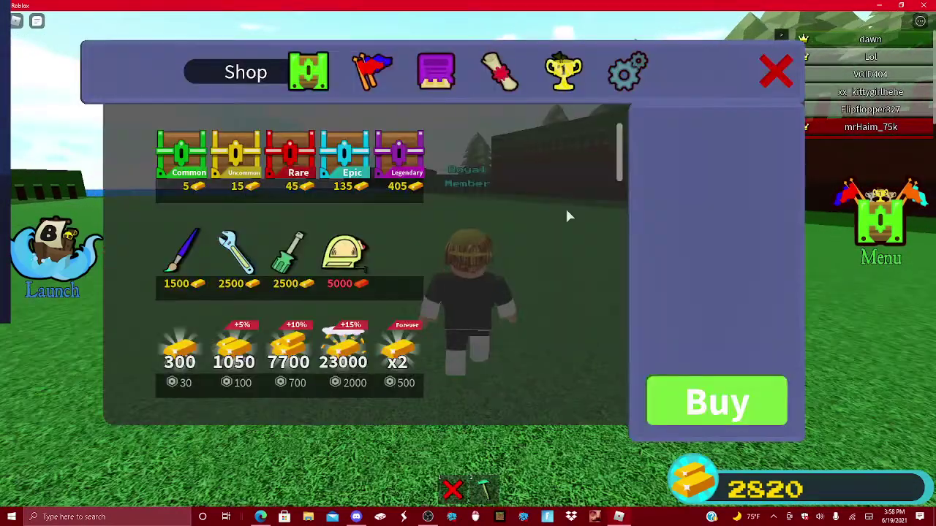
{"action": "left_click", "coordinate": [437, 70]}
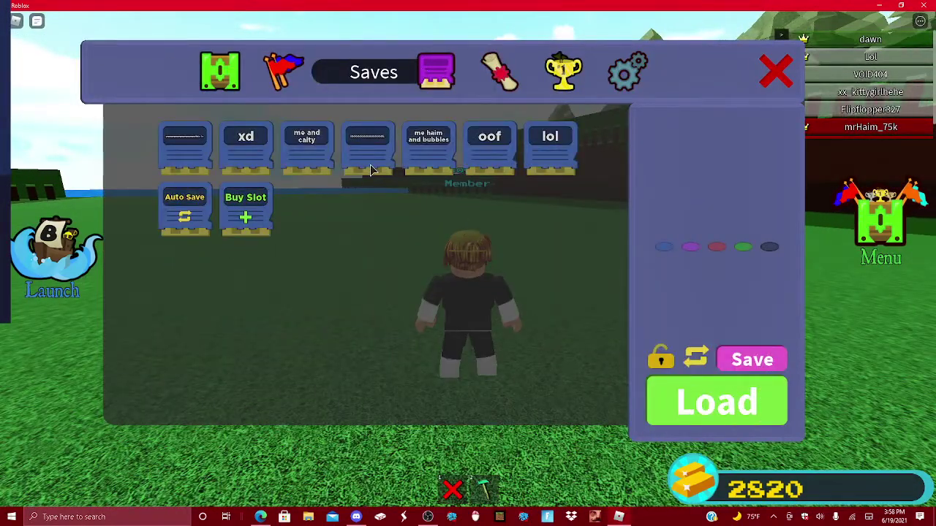
{"action": "left_click", "coordinate": [569, 158]}
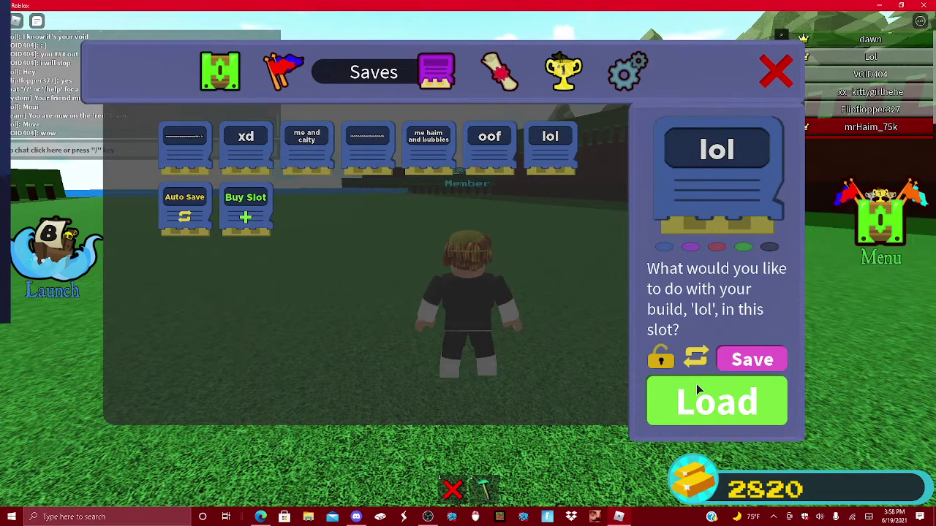
{"action": "left_click", "coordinate": [697, 388]}
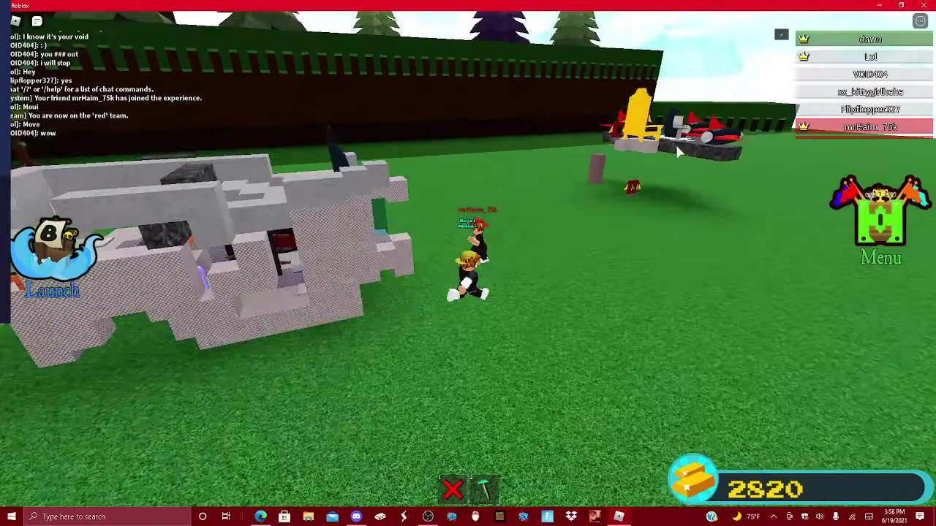
Walk up to the rocket jet and swing the camera around and above it
{"action": "key", "text": "w"}
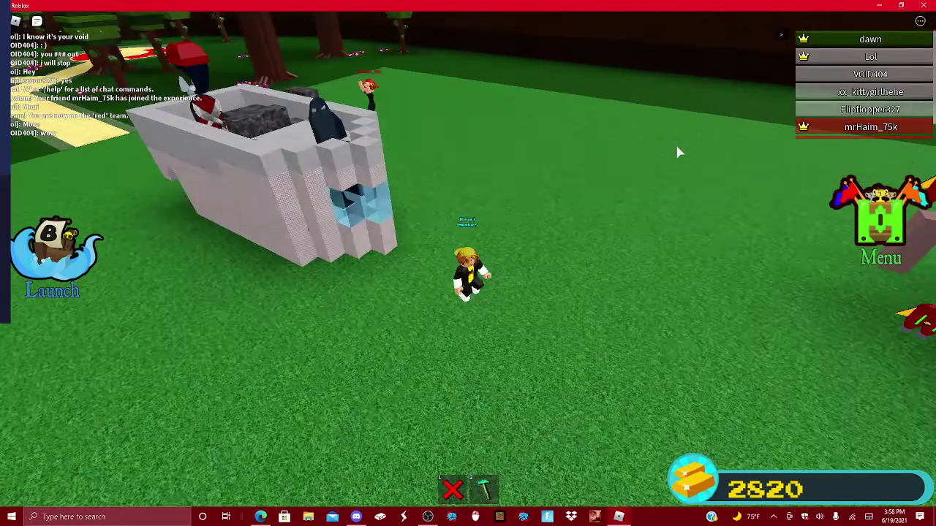
{"action": "key", "text": "Right"}
{"action": "key", "text": "w"}
{"action": "key", "text": "Left"}
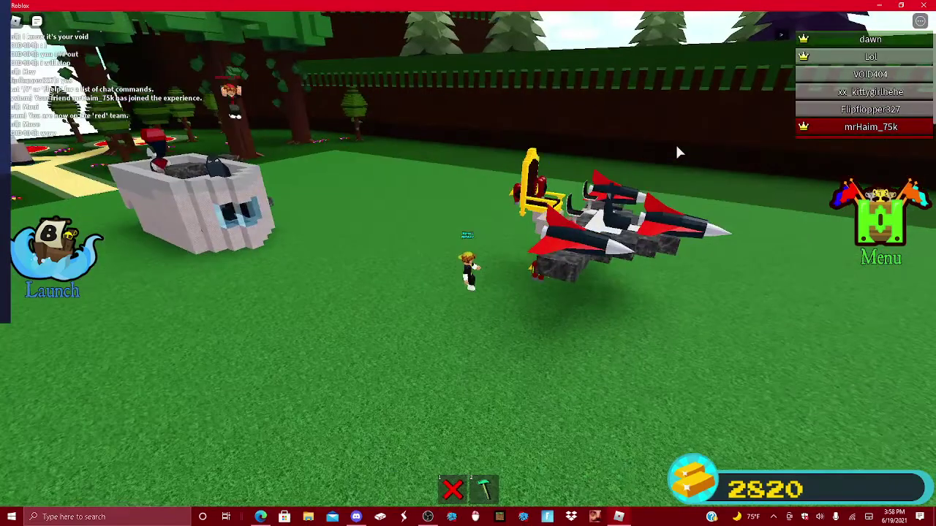
{"action": "key", "text": "Page_Down"}
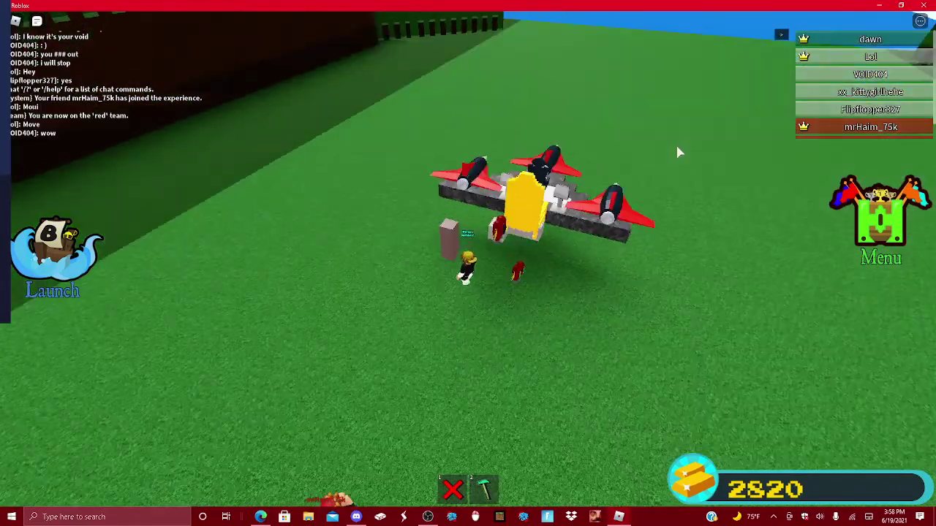
{"action": "key", "text": "Right"}
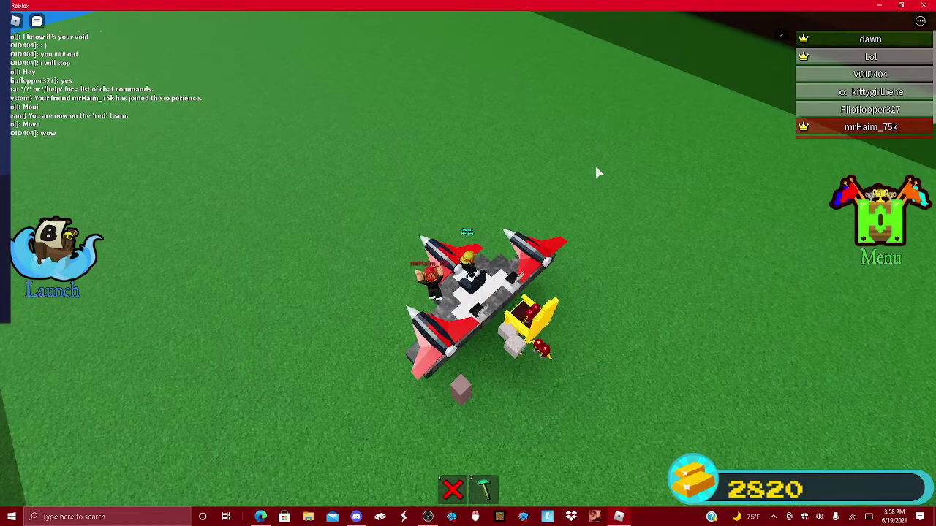
{"action": "scroll", "coordinate": [597, 173], "scroll_direction": "up", "scroll_amount": 3}
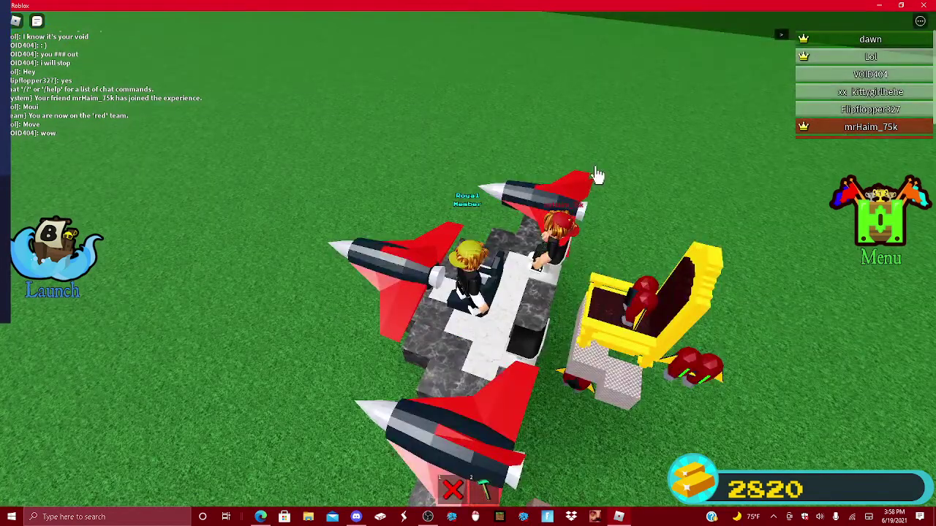
{"action": "key", "text": "Page_Up"}
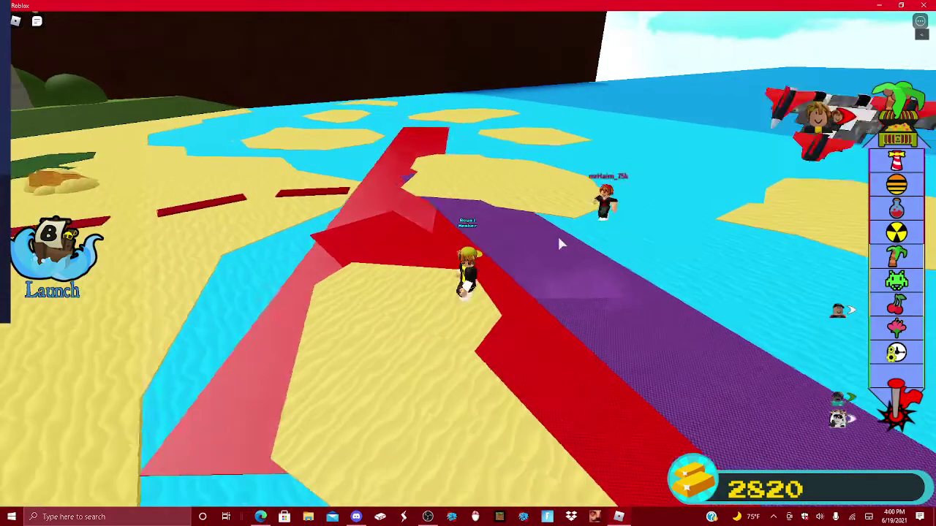
Cross the beach, jumping over the sand, and step into the treasure chest
{"action": "key", "text": "w"}
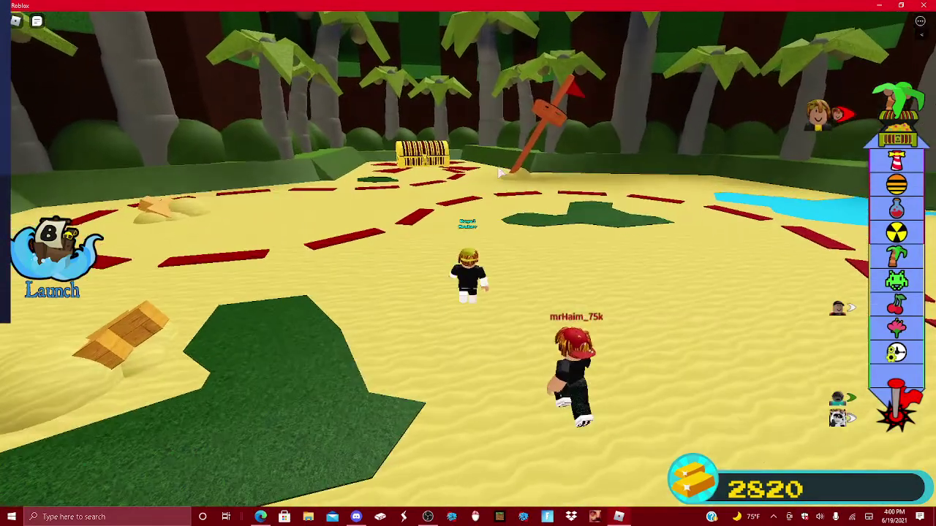
{"action": "key", "text": "d"}
{"action": "key", "text": "space"}
{"action": "key", "text": "w"}
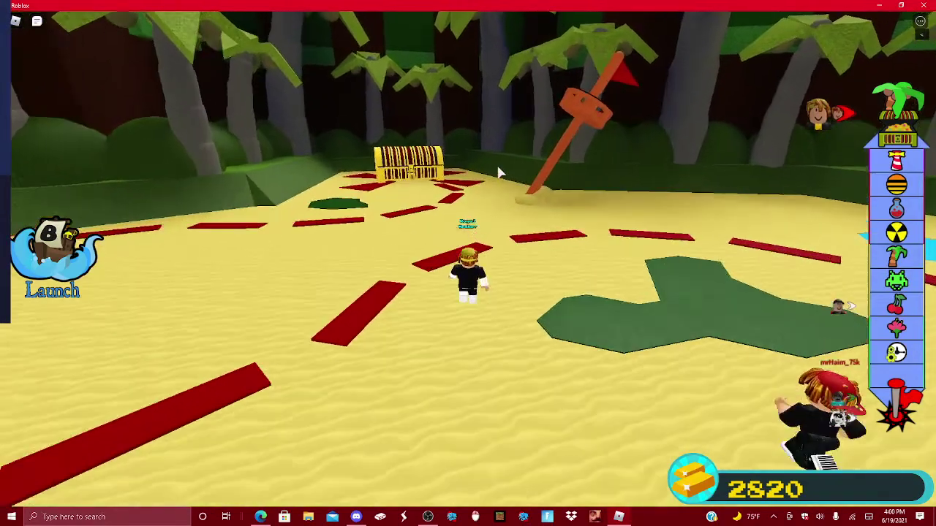
{"action": "key", "text": "w"}
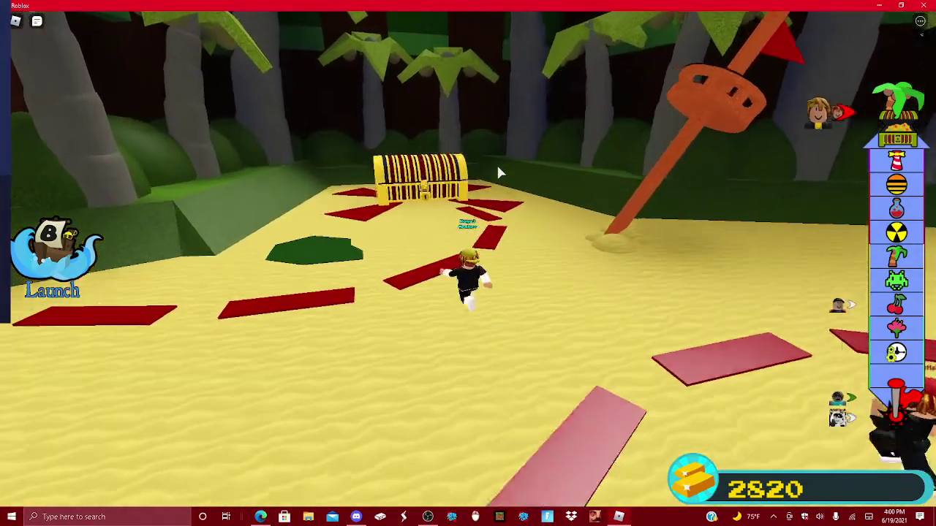
{"action": "key", "text": "w"}
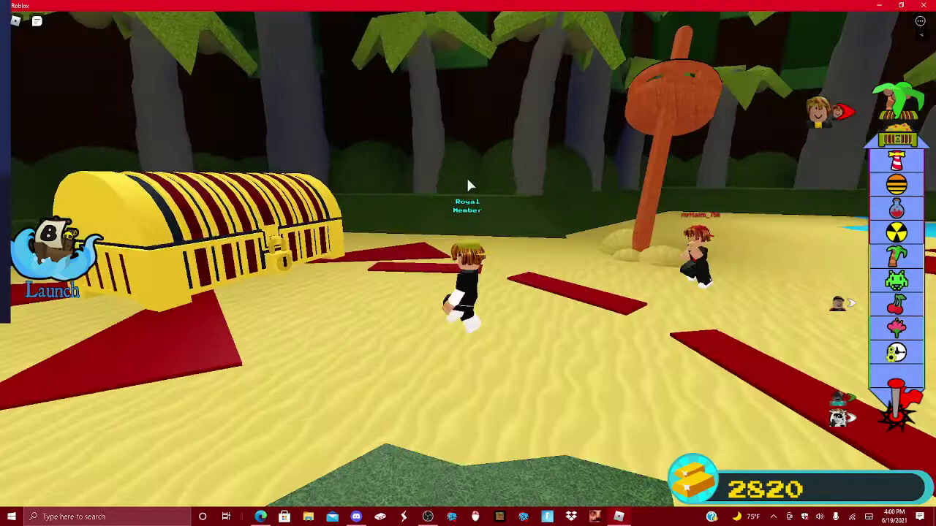
{"action": "key", "text": "w"}
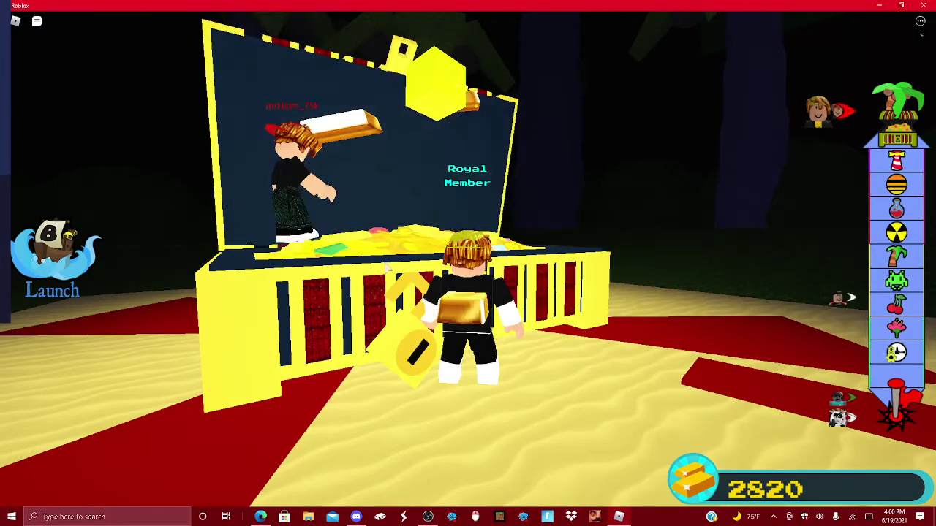
{"action": "scroll", "coordinate": [385, 268], "scroll_direction": "down", "scroll_amount": 3}
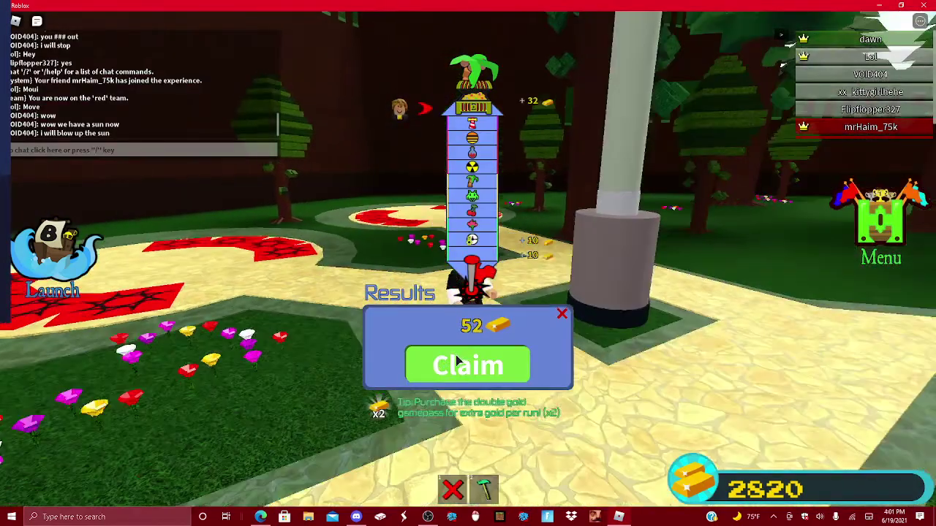
Claim the run's gold reward, briefly open and close the menu, and walk back toward the forest
{"action": "left_click", "coordinate": [458, 362]}
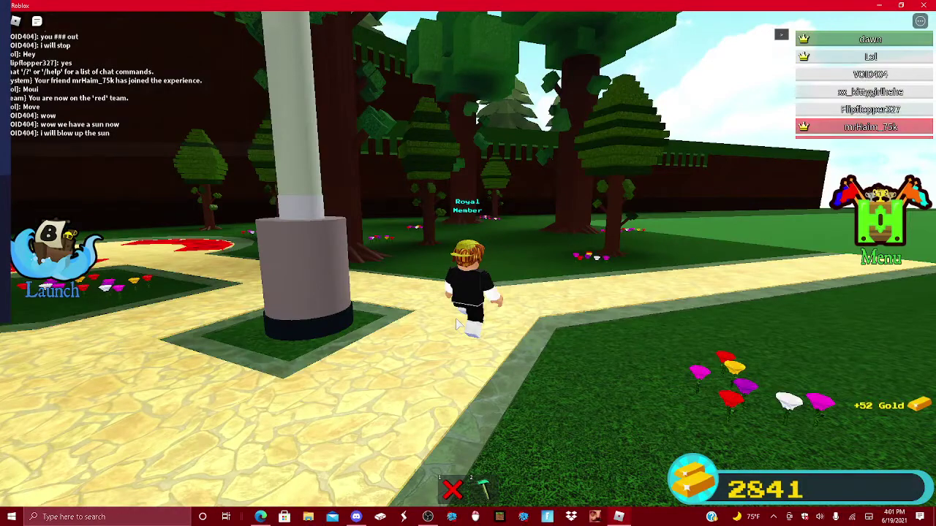
{"action": "key", "text": "d"}
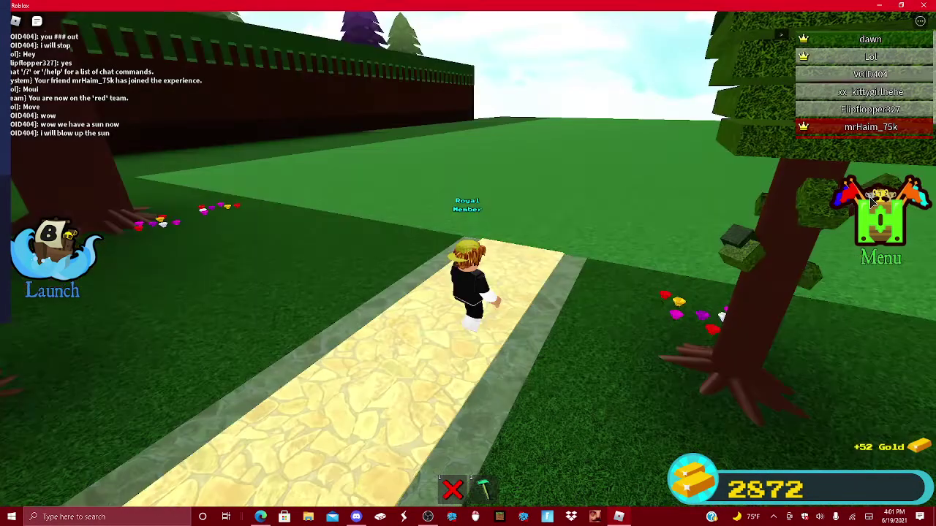
{"action": "left_click", "coordinate": [871, 202]}
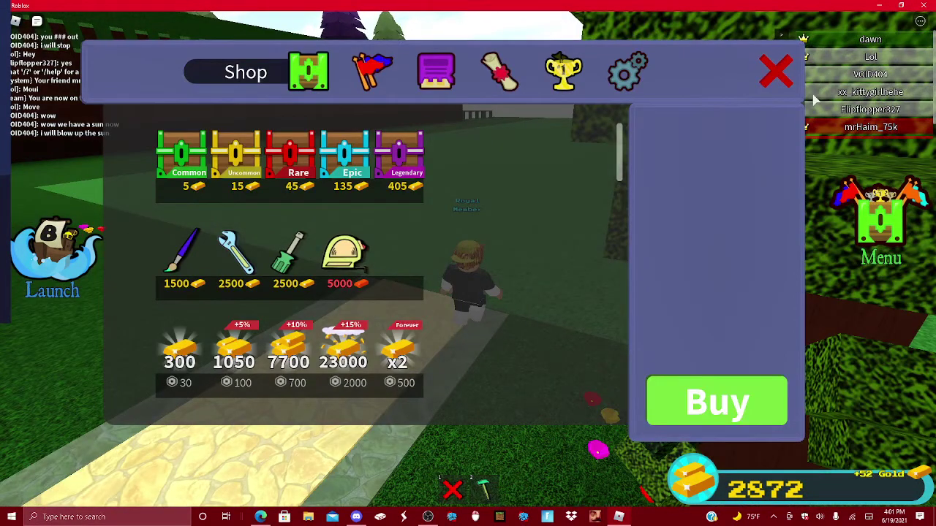
{"action": "left_click", "coordinate": [775, 71]}
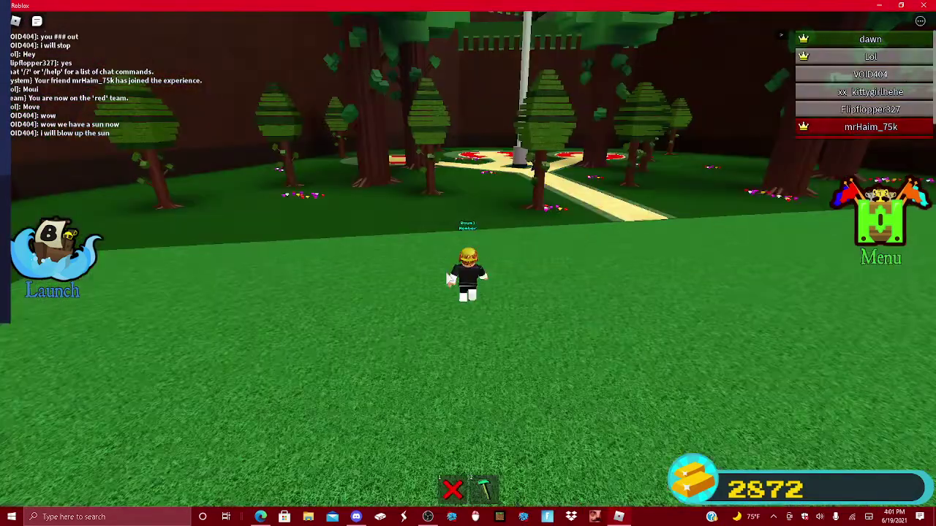
{"action": "key", "text": "Left"}
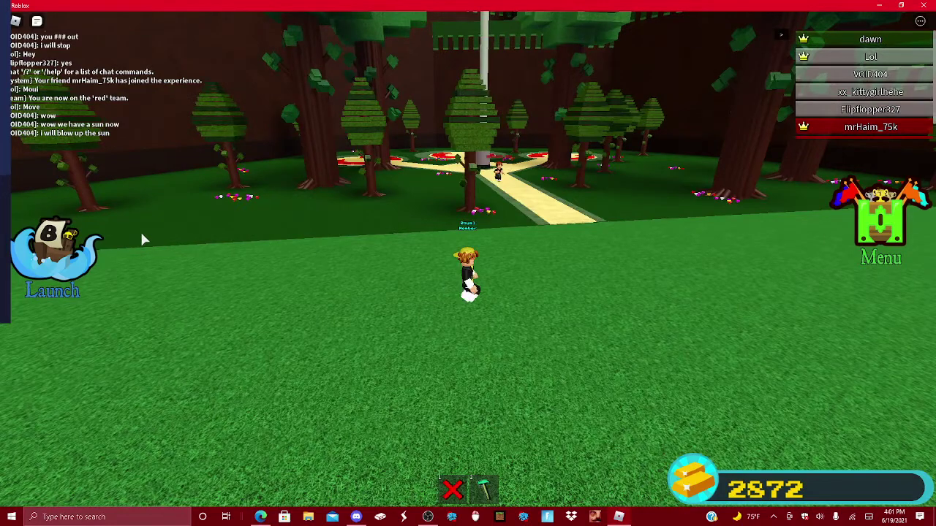
Run across the lobby field to the red-and-grey brick boat and circle it
{"action": "key", "text": "Right"}
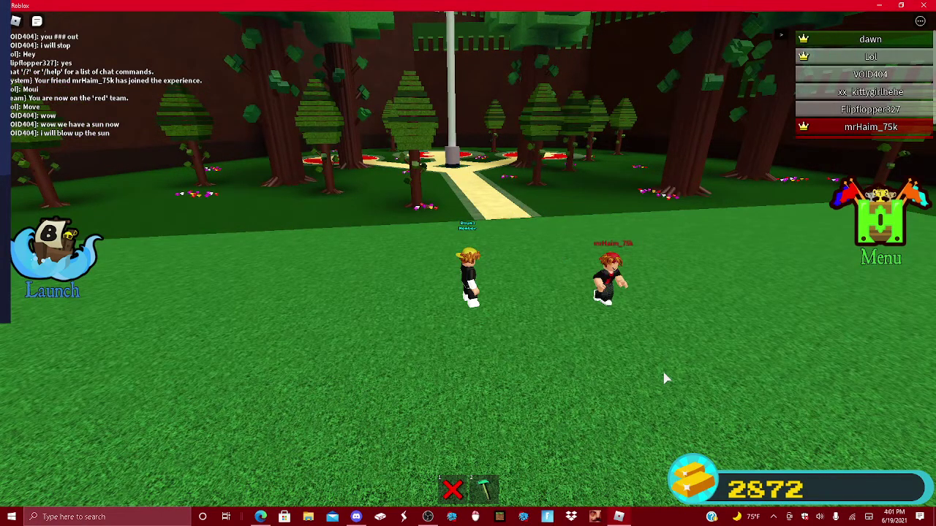
{"action": "key", "text": "Down"}
{"action": "key", "text": "Down"}
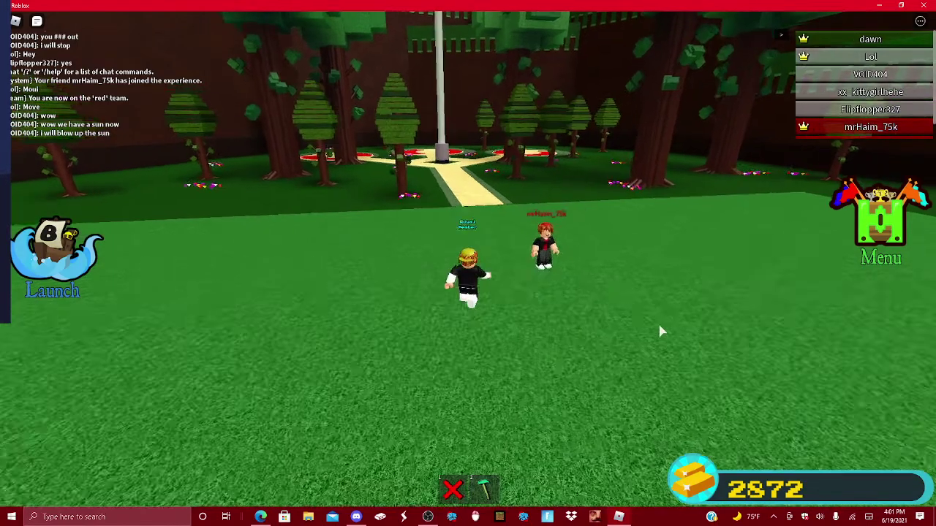
{"action": "key", "text": "Up"}
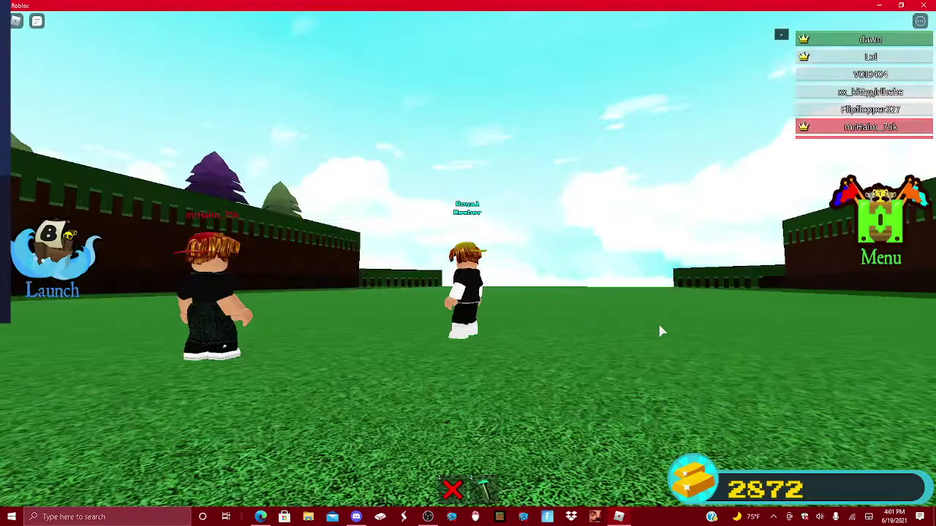
{"action": "key", "text": "Left"}
{"action": "key", "text": "Down"}
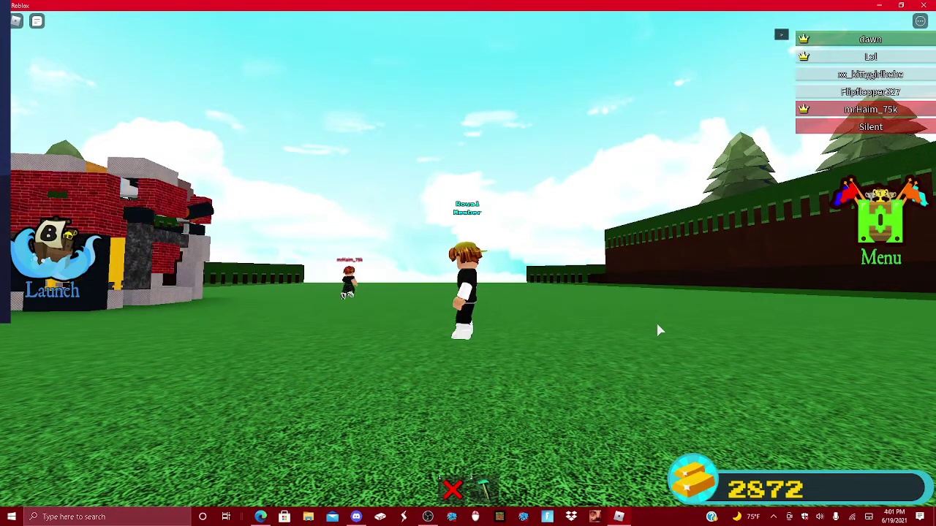
{"action": "key", "text": "w"}
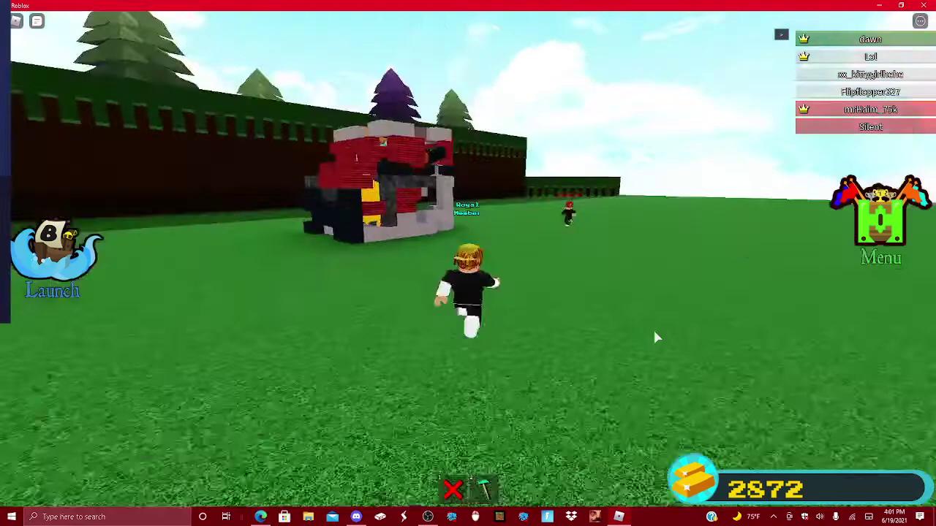
{"action": "key", "text": "w"}
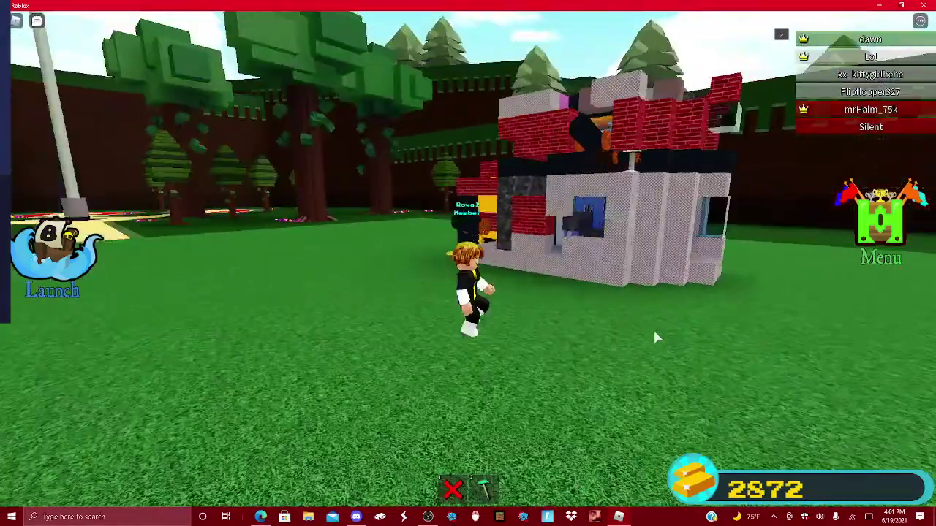
{"action": "scroll", "coordinate": [656, 338], "scroll_direction": "down", "scroll_amount": 5}
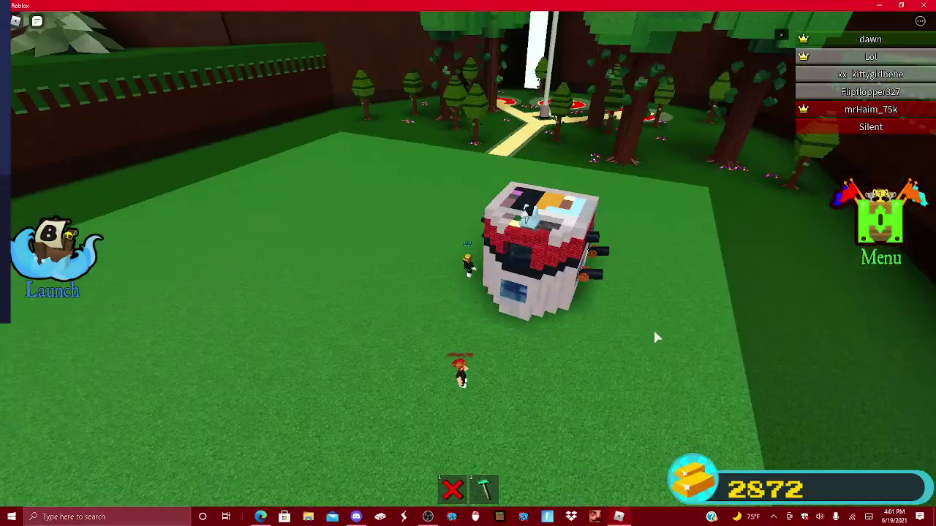
View the boat from above, toggle the building tool, and walk inside to the chair and cannon
{"action": "left_click_drag", "start_coordinate": [656, 337], "coordinate": [506, 361]}
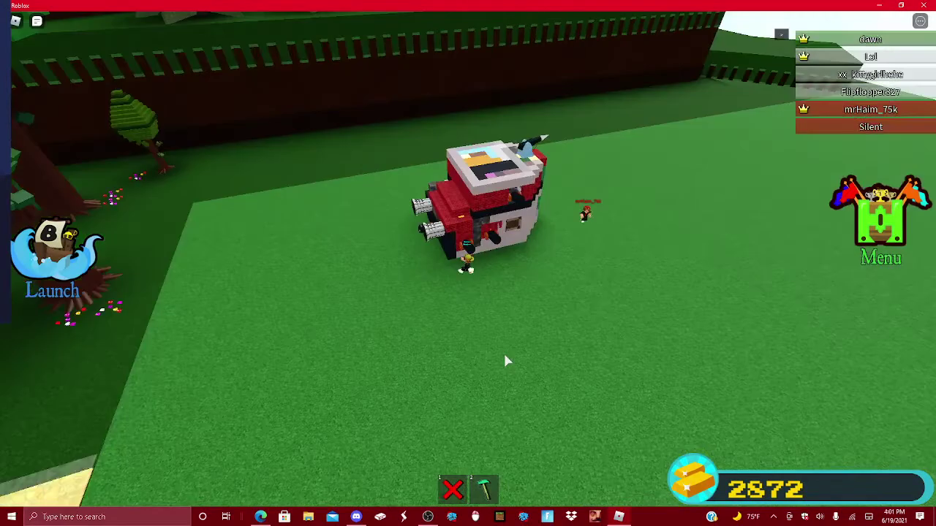
{"action": "key", "text": "2"}
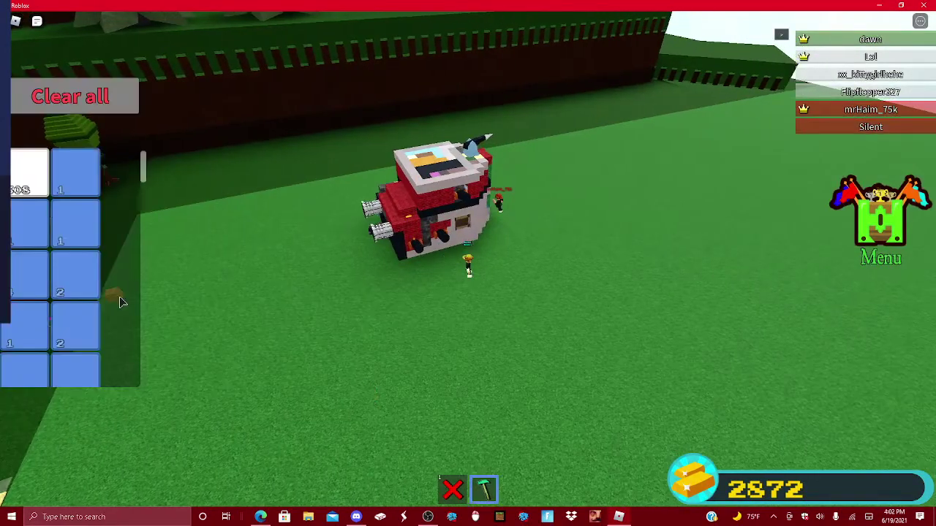
{"action": "scroll", "coordinate": [292, 249], "scroll_direction": "up", "scroll_amount": 5}
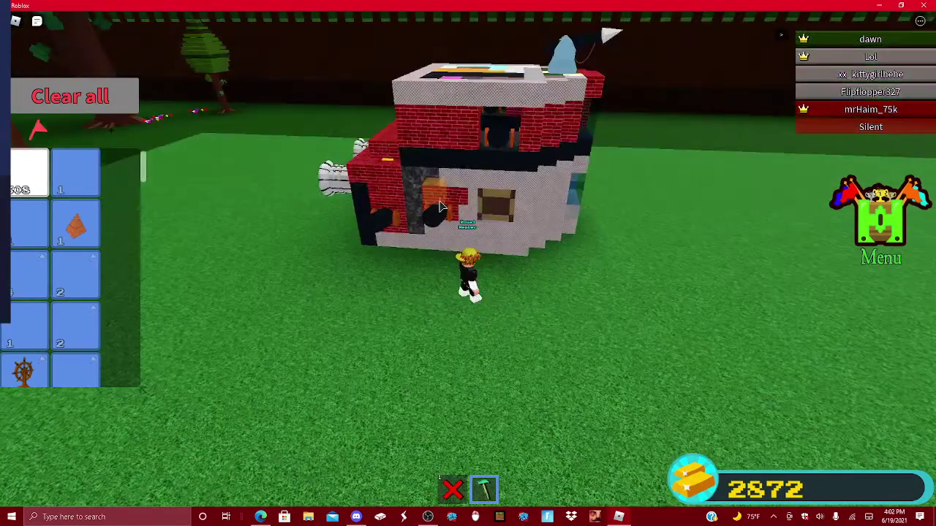
{"action": "key", "text": "Right"}
{"action": "key", "text": "Right"}
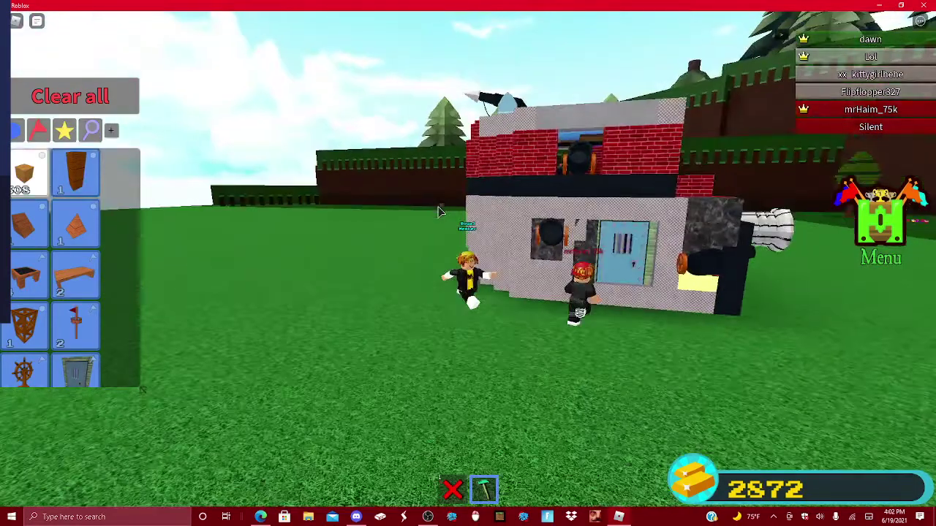
{"action": "key", "text": "2"}
{"action": "key", "text": "w"}
{"action": "key", "text": "w"}
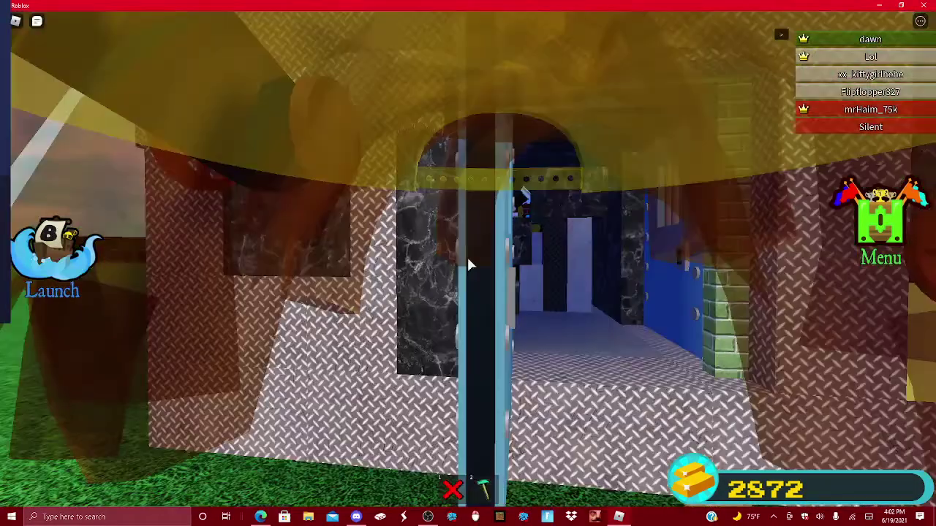
{"action": "key", "text": "w"}
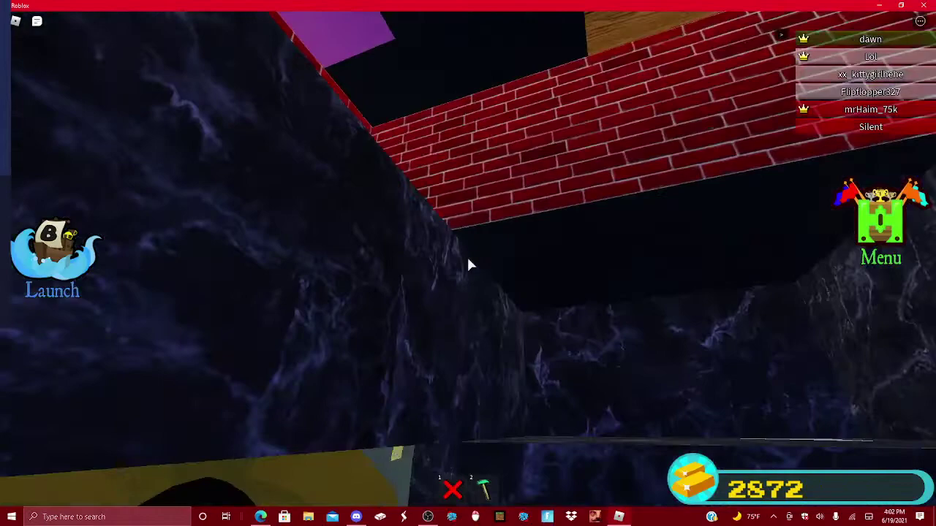
{"action": "key", "text": "w"}
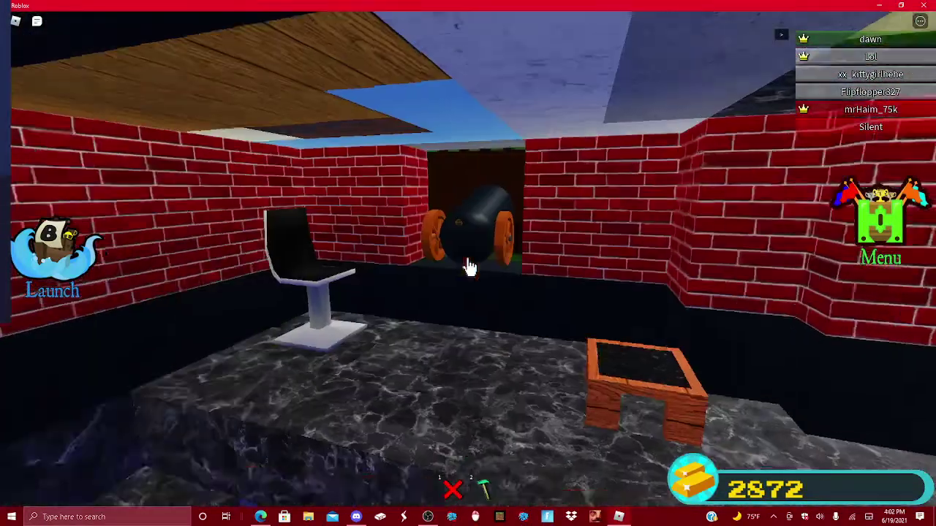
{"action": "scroll", "coordinate": [470, 263], "scroll_direction": "down", "scroll_amount": 3}
{"action": "key", "text": "s"}
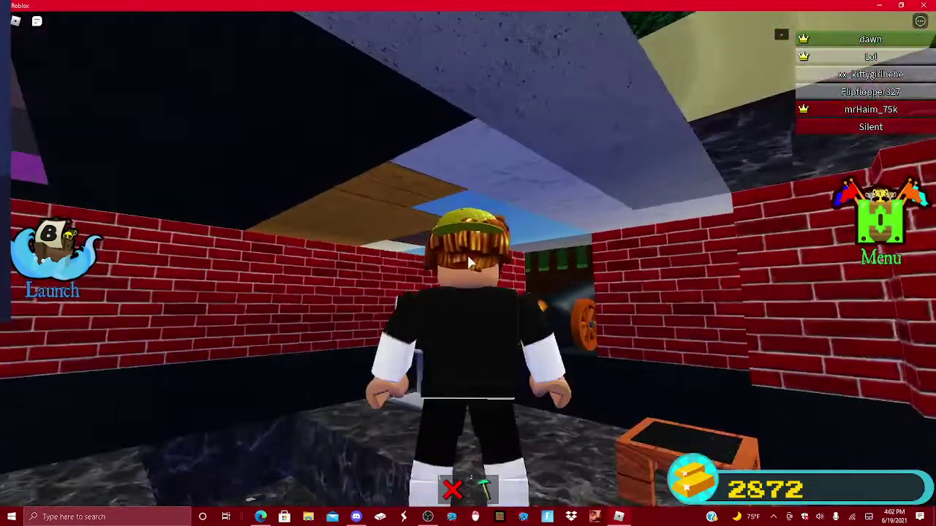
{"action": "scroll", "coordinate": [468, 259], "scroll_direction": "up", "scroll_amount": 3}
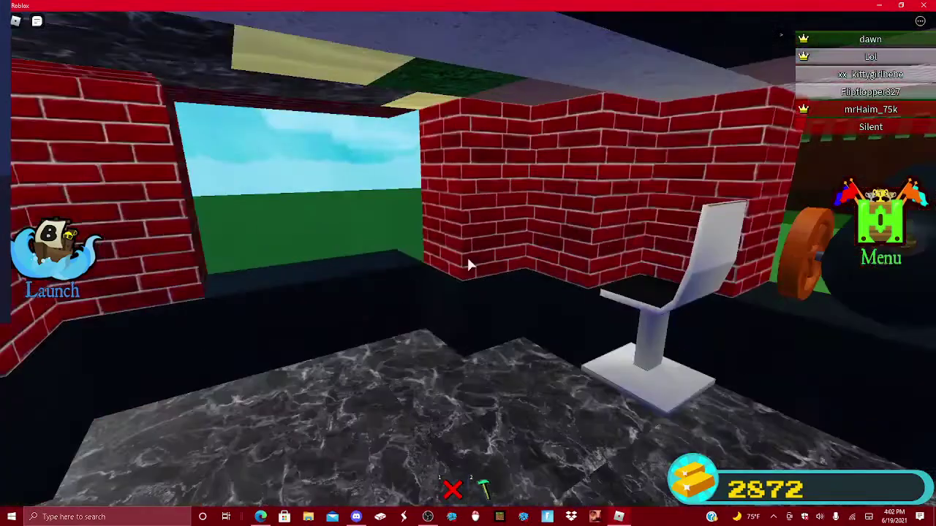
{"action": "scroll", "coordinate": [468, 264], "scroll_direction": "down", "scroll_amount": 5}
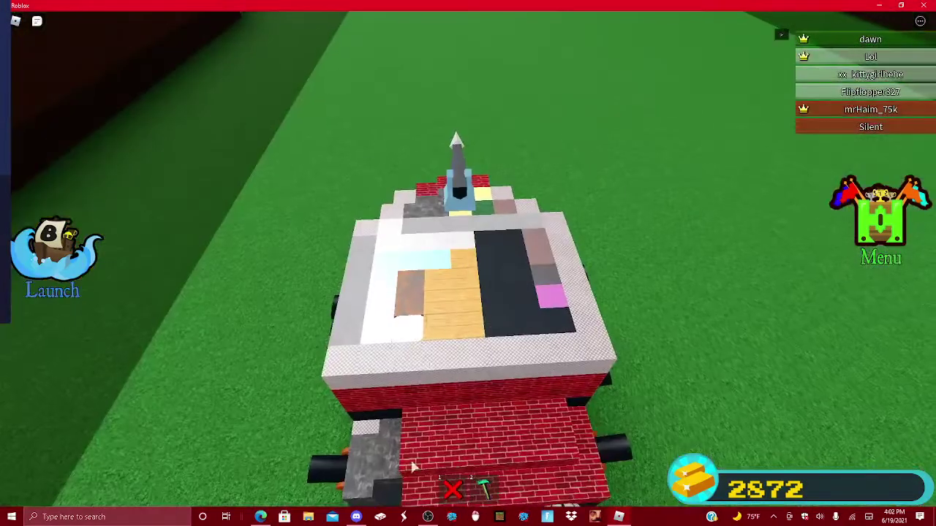
{"action": "scroll", "coordinate": [80, 335], "scroll_direction": "down", "scroll_amount": 2}
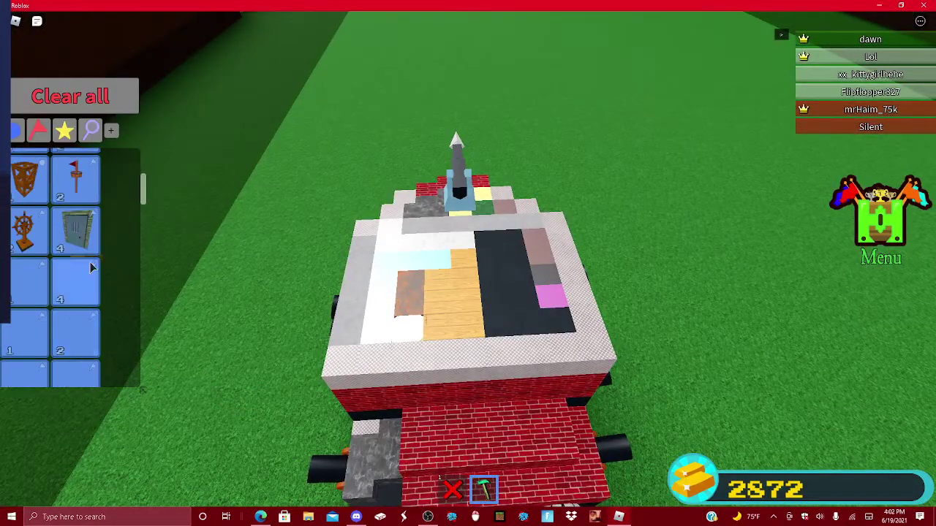
{"action": "scroll", "coordinate": [82, 239], "scroll_direction": "down", "scroll_amount": 1}
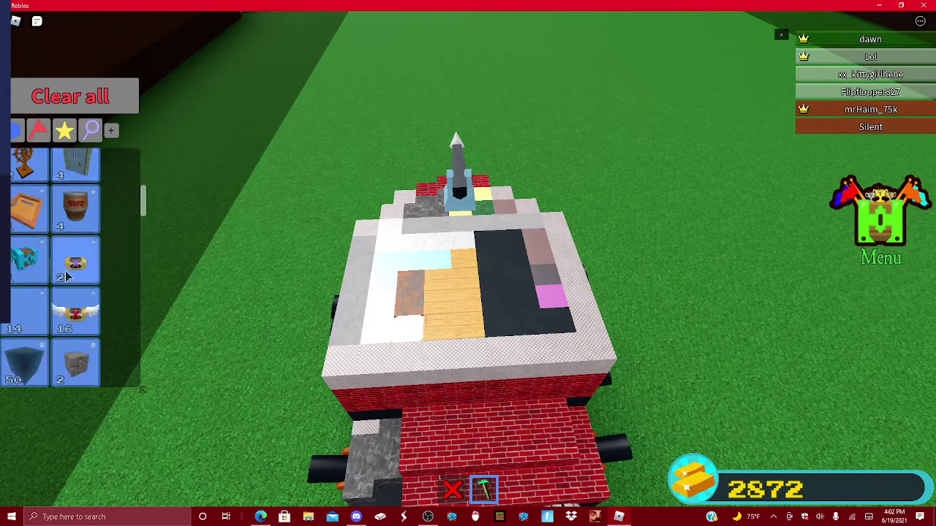
{"action": "scroll", "coordinate": [66, 276], "scroll_direction": "down", "scroll_amount": 1}
{"action": "scroll", "coordinate": [62, 278], "scroll_direction": "down", "scroll_amount": 2}
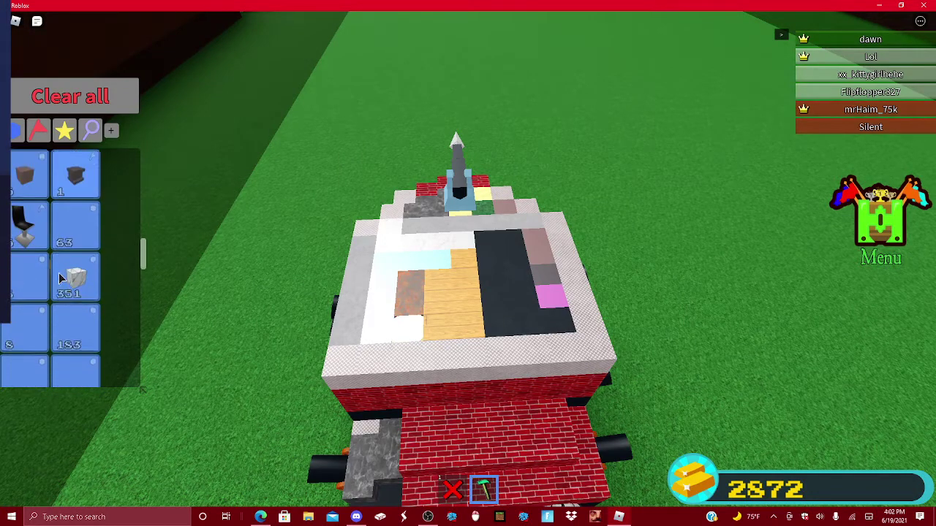
{"action": "scroll", "coordinate": [62, 279], "scroll_direction": "down", "scroll_amount": 1}
{"action": "scroll", "coordinate": [62, 278], "scroll_direction": "down", "scroll_amount": 1}
{"action": "scroll", "coordinate": [64, 279], "scroll_direction": "down", "scroll_amount": 1}
{"action": "scroll", "coordinate": [66, 279], "scroll_direction": "down", "scroll_amount": 1}
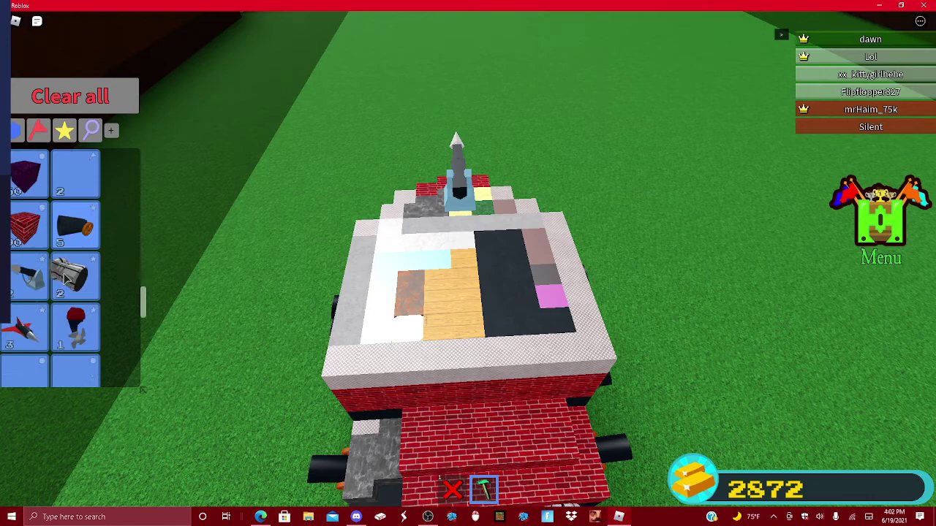
{"action": "scroll", "coordinate": [66, 277], "scroll_direction": "down", "scroll_amount": 1}
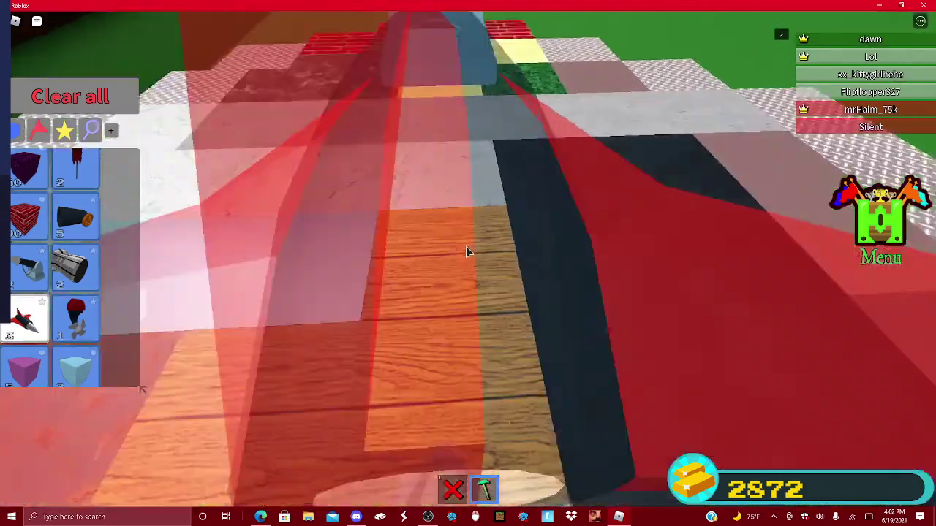
{"action": "scroll", "coordinate": [468, 252], "scroll_direction": "up", "scroll_amount": 3}
Walk from the cannon room through the marble corridor and lighter room into the red brick corridor
{"action": "key", "text": "Left"}
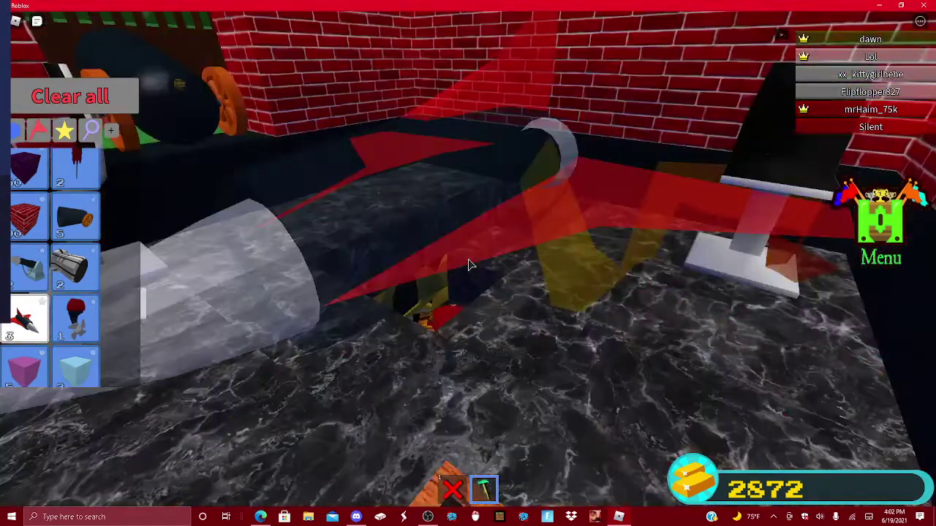
{"action": "scroll", "coordinate": [470, 264], "scroll_direction": "down", "scroll_amount": 5}
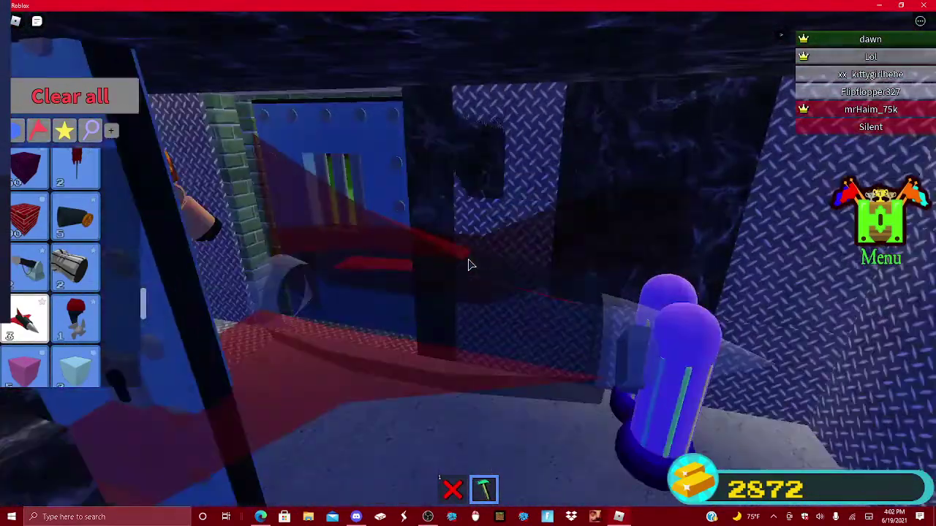
{"action": "key", "text": "w"}
{"action": "scroll", "coordinate": [470, 264], "scroll_direction": "up", "scroll_amount": 5}
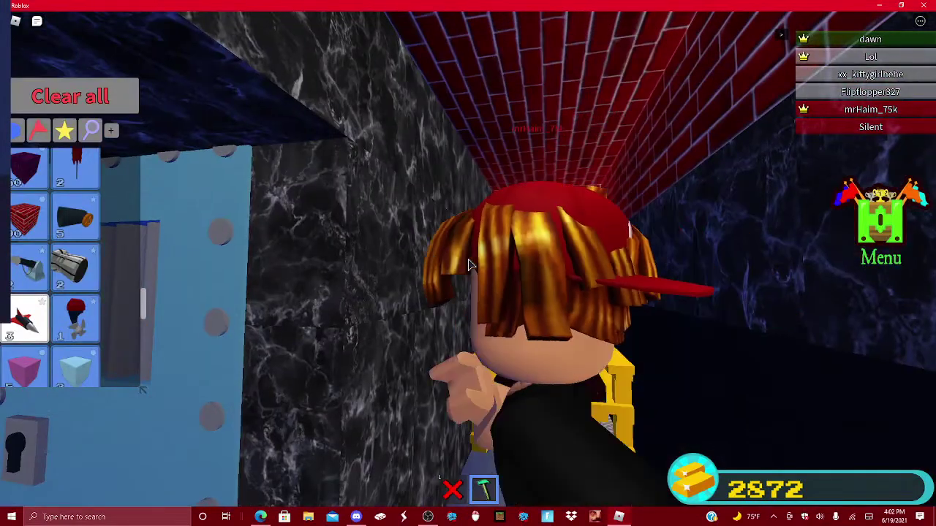
{"action": "key", "text": "s"}
{"action": "key", "text": "w"}
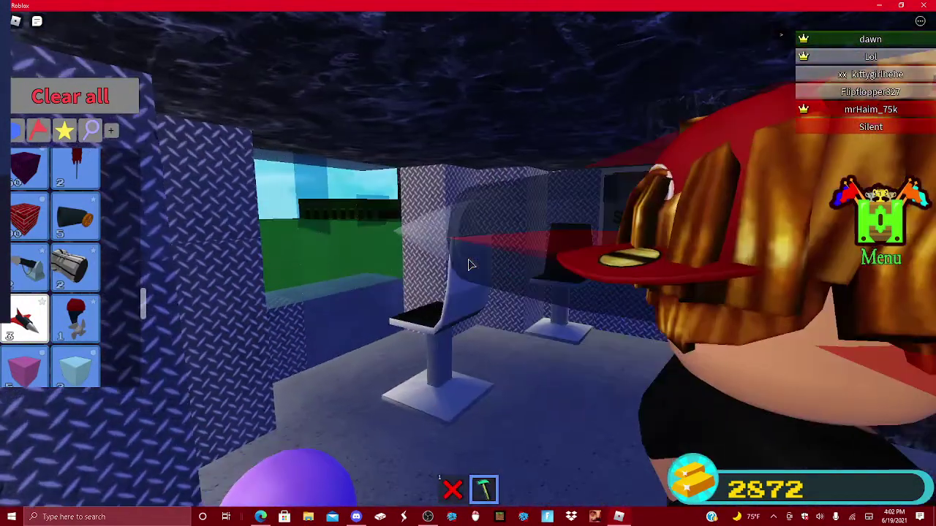
{"action": "key", "text": "d"}
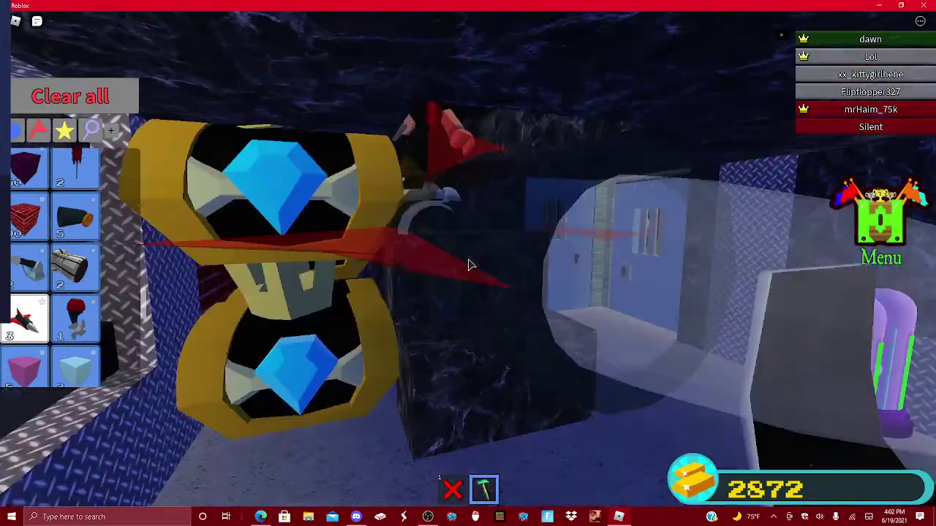
{"action": "key", "text": "w"}
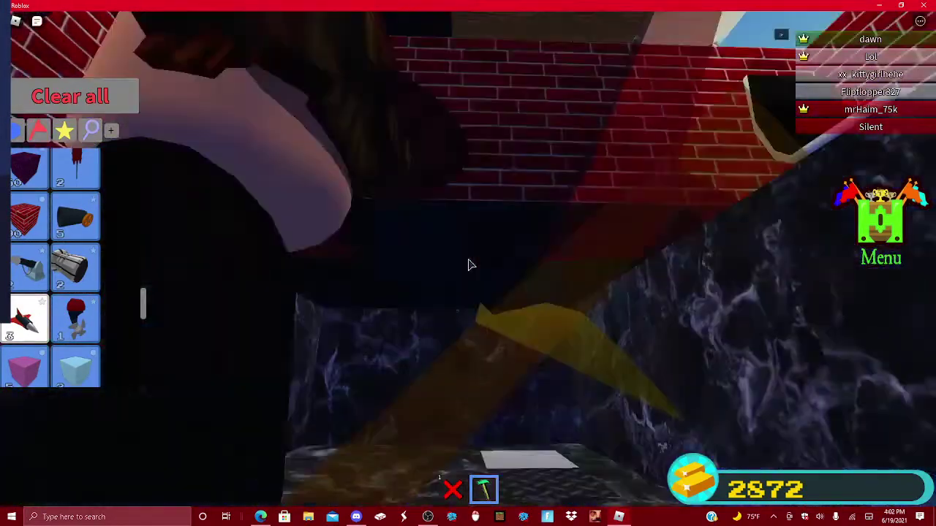
{"action": "key", "text": "w"}
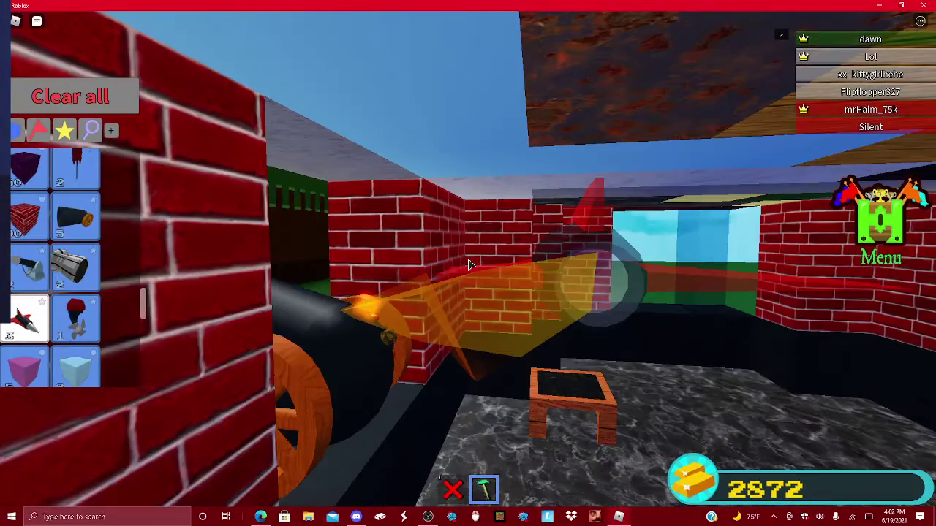
{"action": "scroll", "coordinate": [468, 265], "scroll_direction": "down", "scroll_amount": 5}
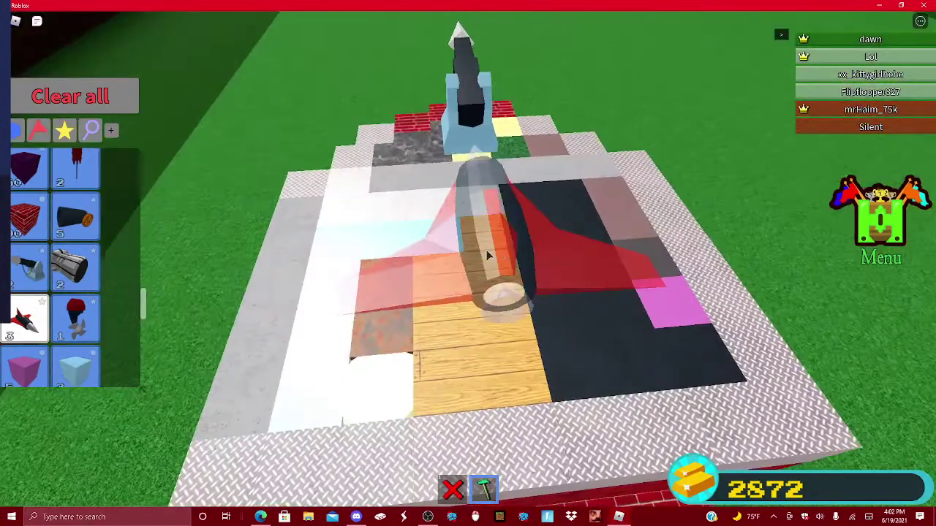
Place two more red jets on the brick boat's roof, rotating the view between placements
{"action": "left_click", "coordinate": [497, 323]}
{"action": "scroll", "coordinate": [497, 322], "scroll_direction": "down", "scroll_amount": 5}
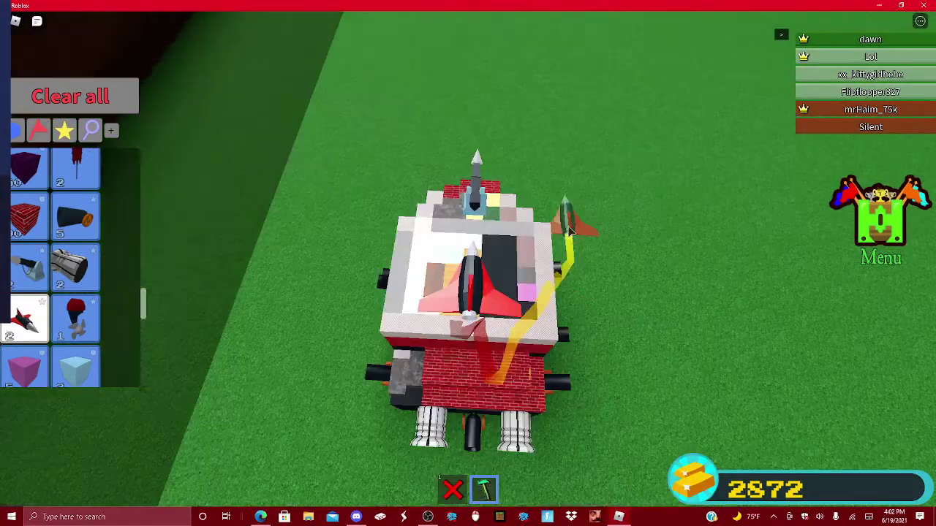
{"action": "key", "text": "Left"}
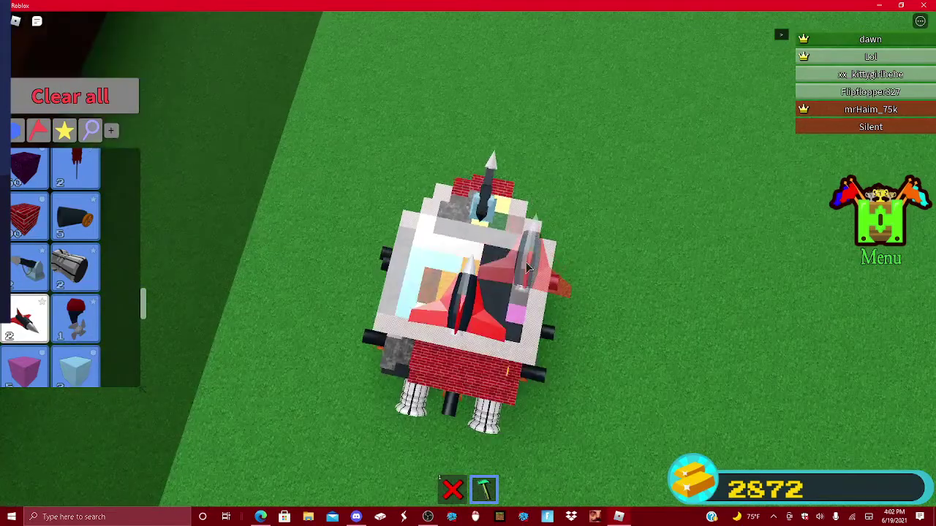
{"action": "left_click", "coordinate": [365, 238]}
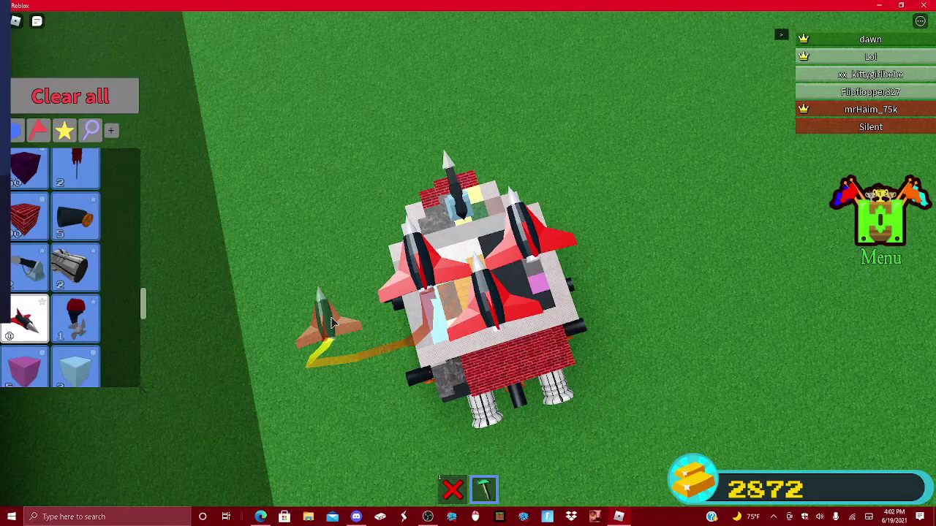
{"action": "key", "text": "Left"}
{"action": "key", "text": "Left"}
{"action": "key", "text": "Left"}
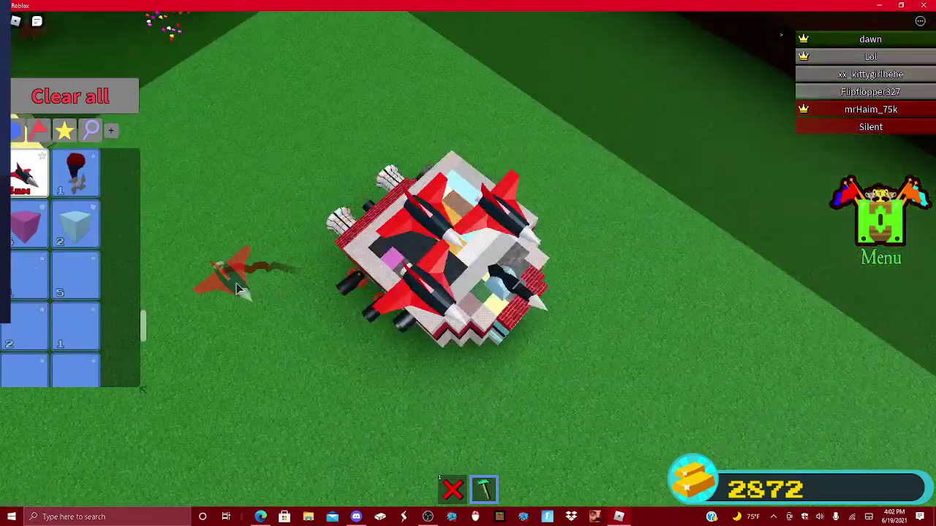
{"action": "scroll", "coordinate": [77, 307], "scroll_direction": "down", "scroll_amount": 2}
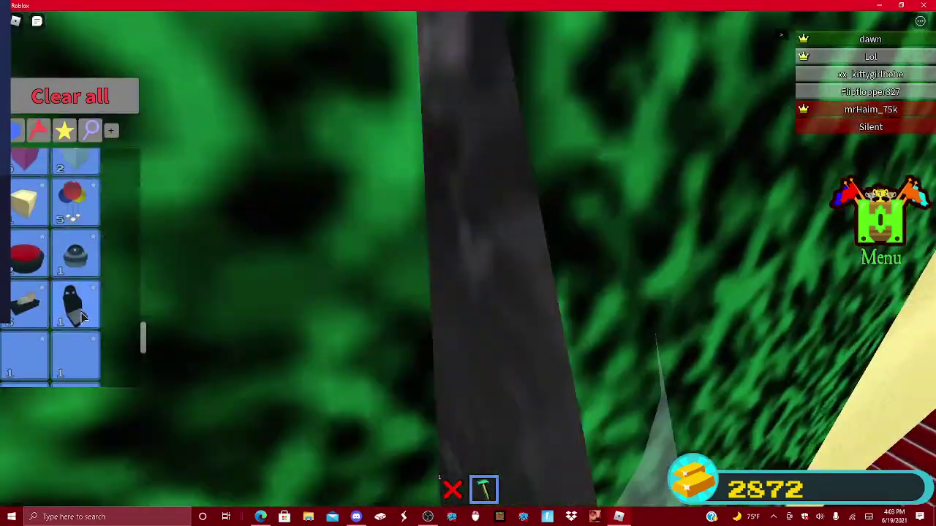
{"action": "scroll", "coordinate": [82, 316], "scroll_direction": "down", "scroll_amount": 3}
Pick the seat from the inventory, then stand up to leave building mode
{"action": "left_click", "coordinate": [40, 226]}
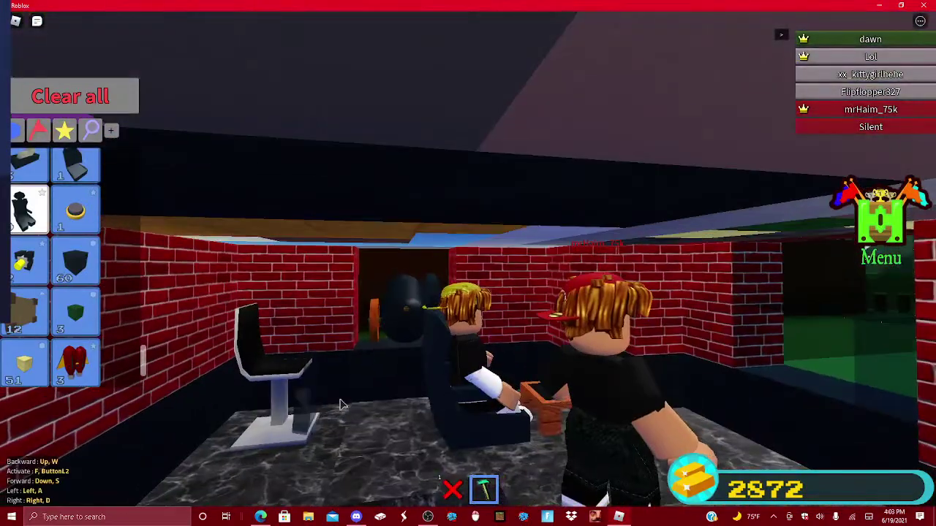
{"action": "key", "text": "space"}
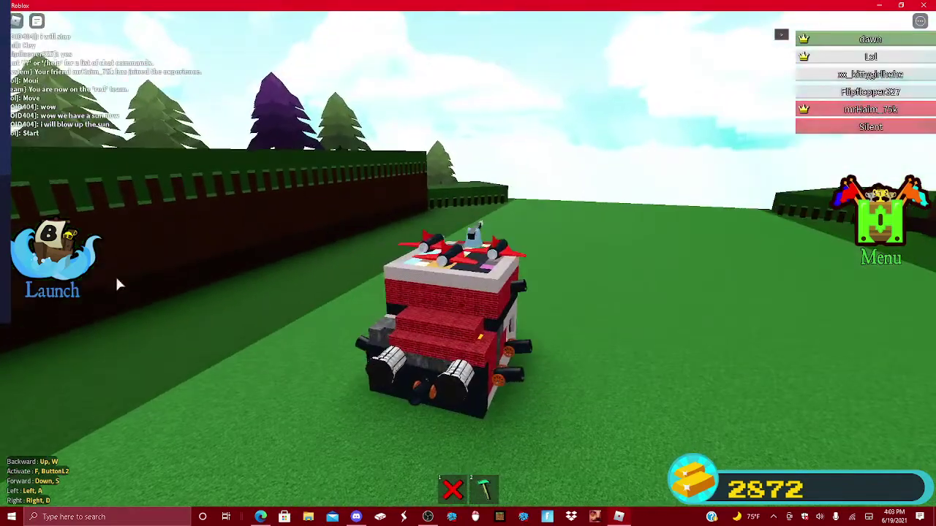
{"action": "scroll", "coordinate": [388, 304], "scroll_direction": "up", "scroll_amount": 3}
{"action": "scroll", "coordinate": [387, 303], "scroll_direction": "up", "scroll_amount": 3}
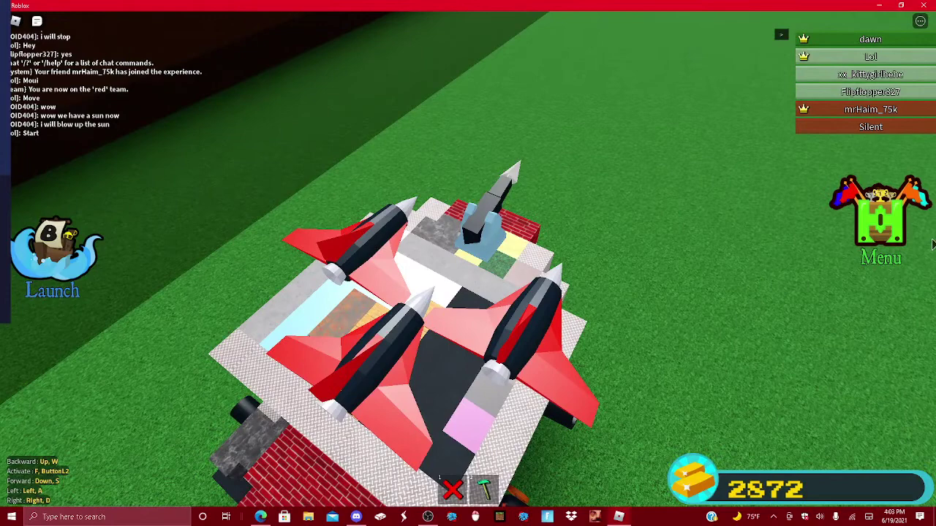
{"action": "scroll", "coordinate": [594, 284], "scroll_direction": "down", "scroll_amount": 3}
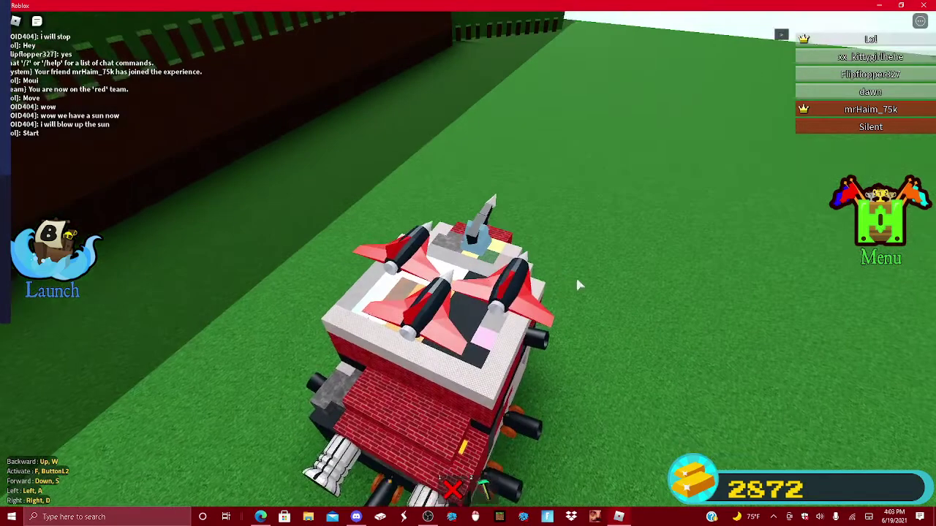
Launch the jet-covered boat, confirm with Yes, and fire its rocket thrusters with F
{"action": "left_click", "coordinate": [32, 270]}
{"action": "left_click", "coordinate": [386, 347]}
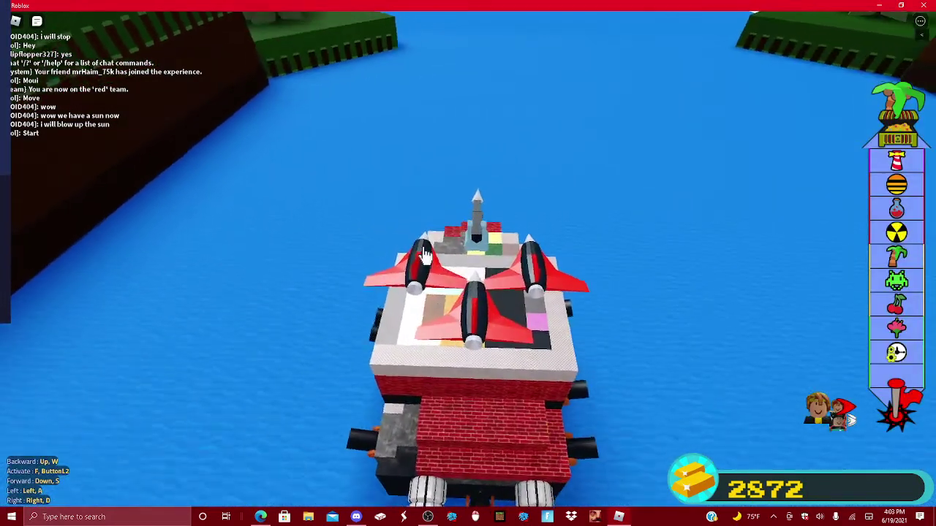
{"action": "key", "text": "f"}
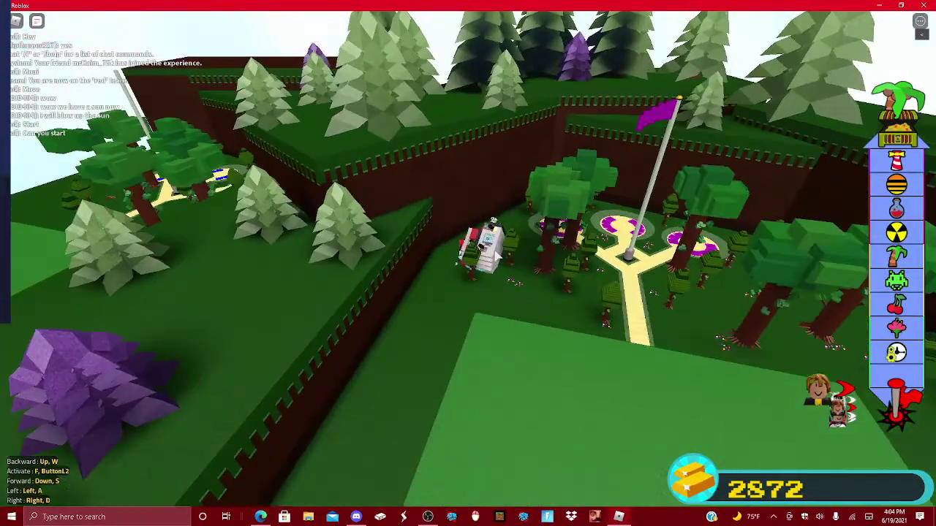
{"action": "scroll", "coordinate": [493, 246], "scroll_direction": "up", "scroll_amount": 10}
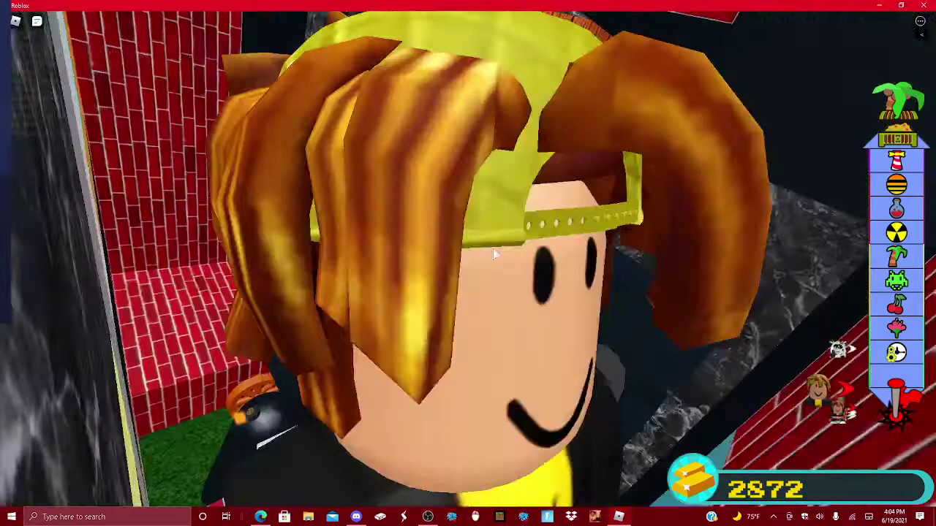
{"action": "scroll", "coordinate": [493, 249], "scroll_direction": "down", "scroll_amount": 5}
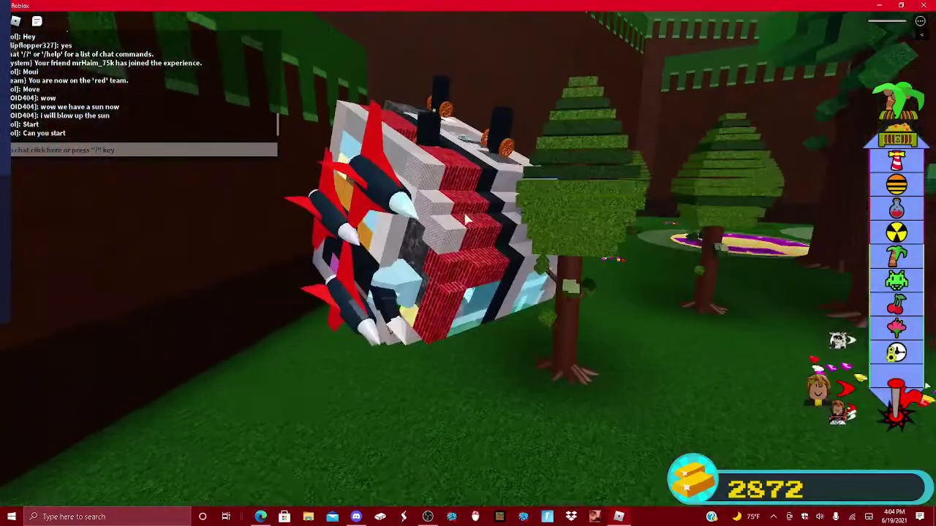
{"action": "scroll", "coordinate": [466, 219], "scroll_direction": "down", "scroll_amount": 5}
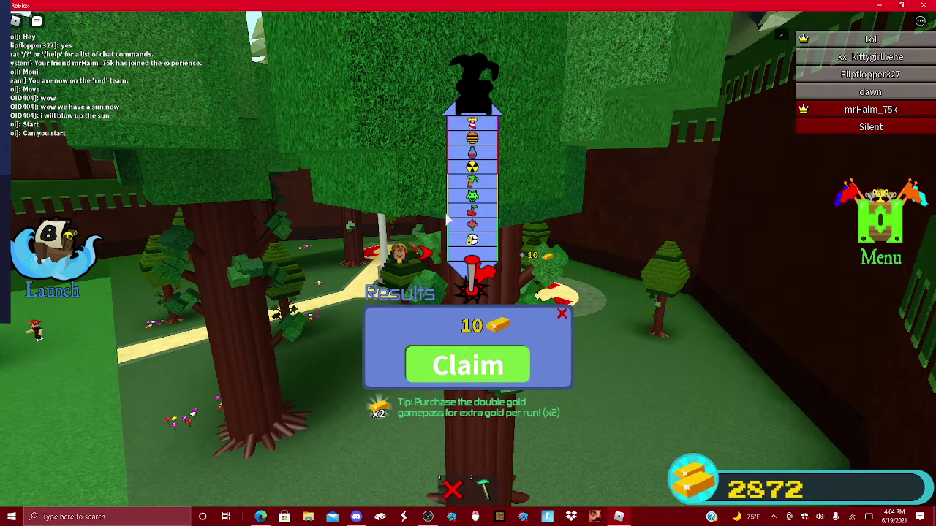
Claim the 10-gold reward, walk to the grey house build, and open the build inventory
{"action": "left_click", "coordinate": [454, 364]}
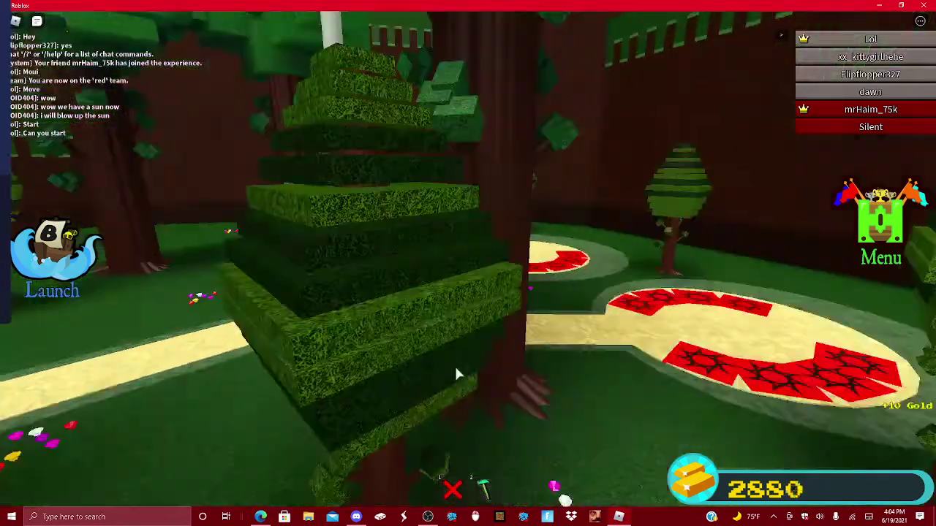
{"action": "key", "text": "w"}
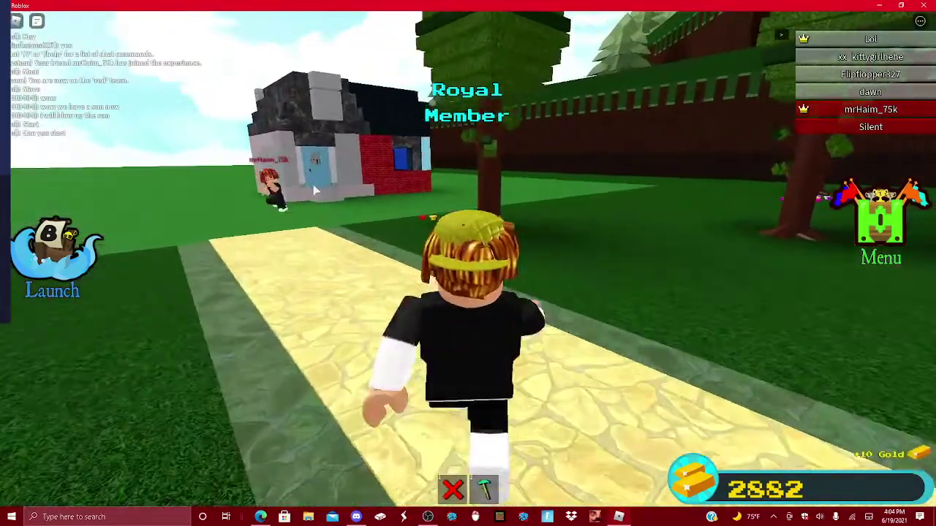
{"action": "scroll", "coordinate": [305, 246], "scroll_direction": "down", "scroll_amount": 5}
{"action": "scroll", "coordinate": [305, 245], "scroll_direction": "down", "scroll_amount": 5}
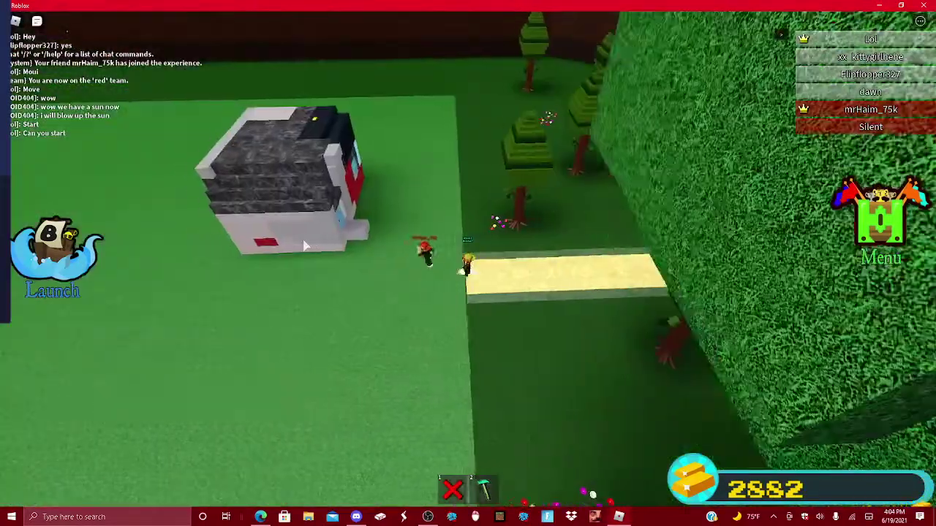
{"action": "key", "text": "2"}
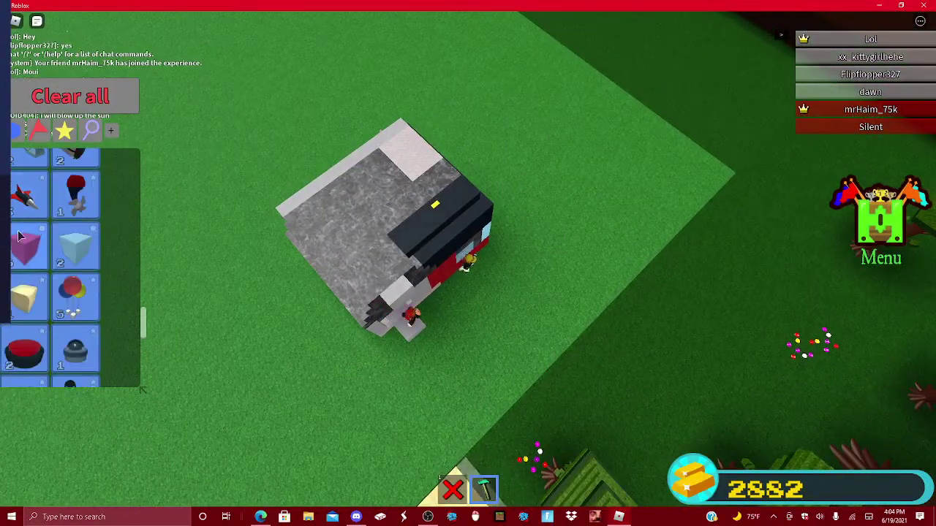
Place three red jet rockets on the grey house roof, then walk back inside
{"action": "left_click", "coordinate": [28, 195]}
{"action": "key", "text": "Left"}
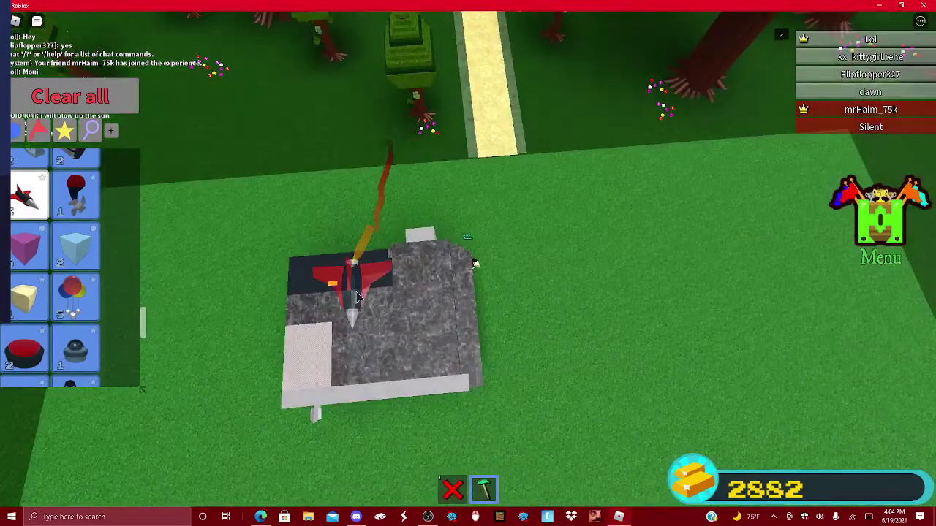
{"action": "key", "text": "Left"}
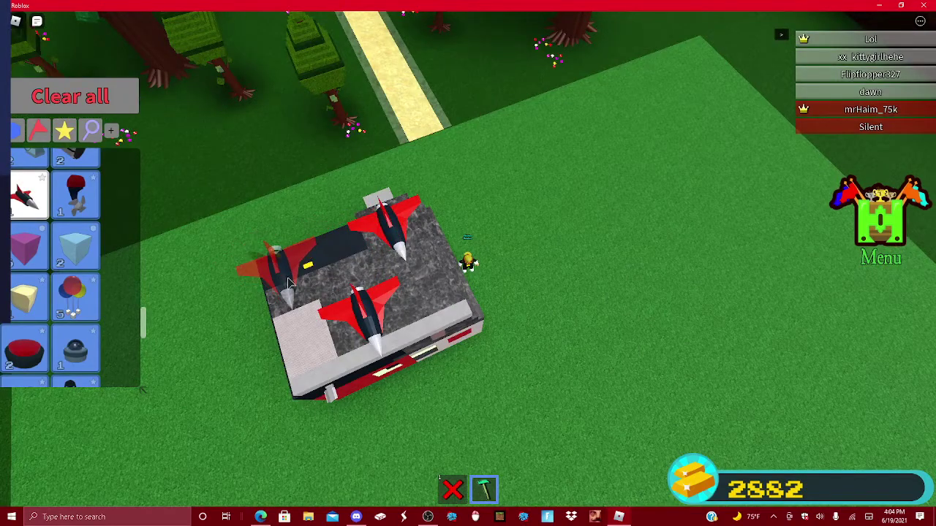
{"action": "key", "text": "Left"}
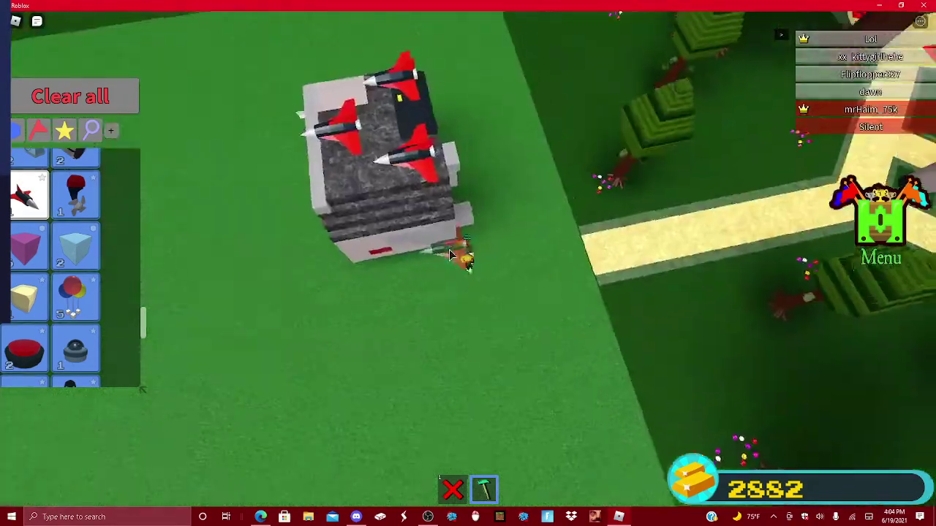
{"action": "scroll", "coordinate": [450, 253], "scroll_direction": "up", "scroll_amount": 10}
{"action": "key", "text": "w"}
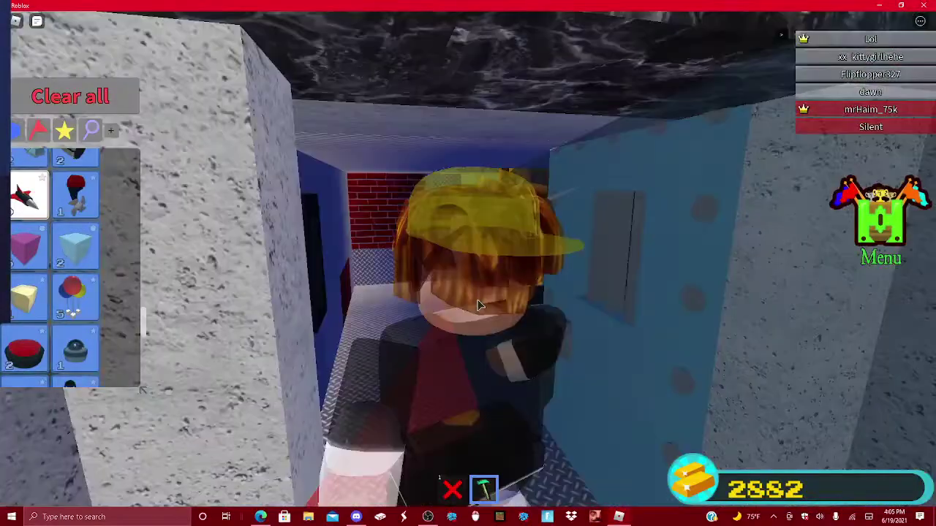
{"action": "scroll", "coordinate": [476, 292], "scroll_direction": "up", "scroll_amount": 5}
Walk through the boat's rooms past the yellow chair and press the blue wall button
{"action": "key", "text": "w"}
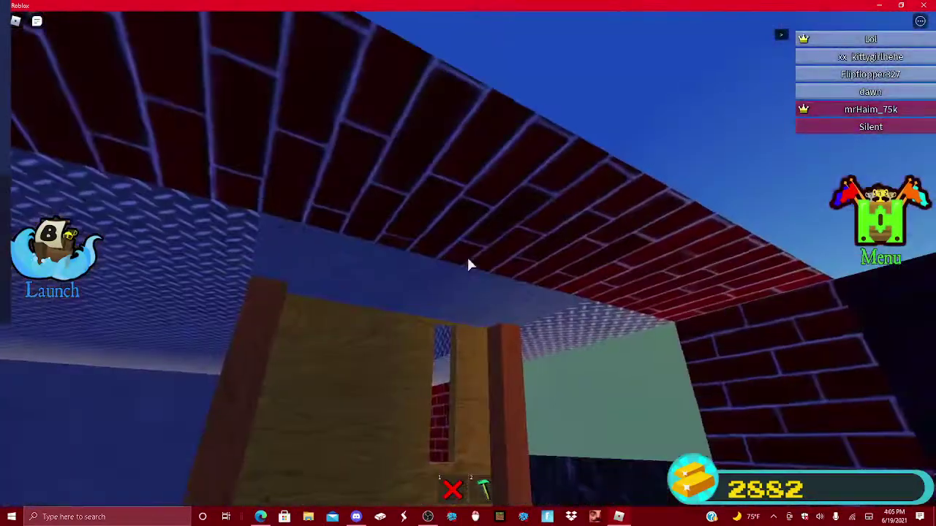
{"action": "key", "text": "w"}
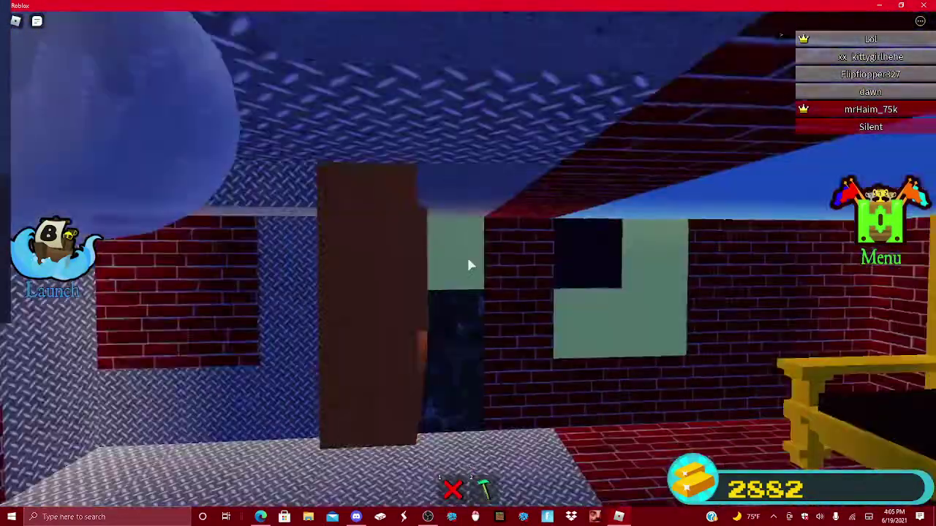
{"action": "key", "text": "w"}
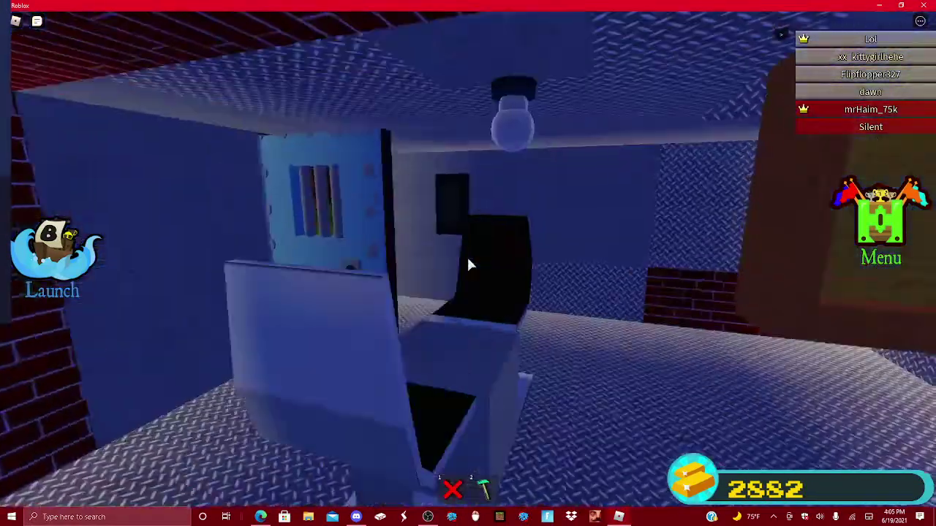
{"action": "key", "text": "w"}
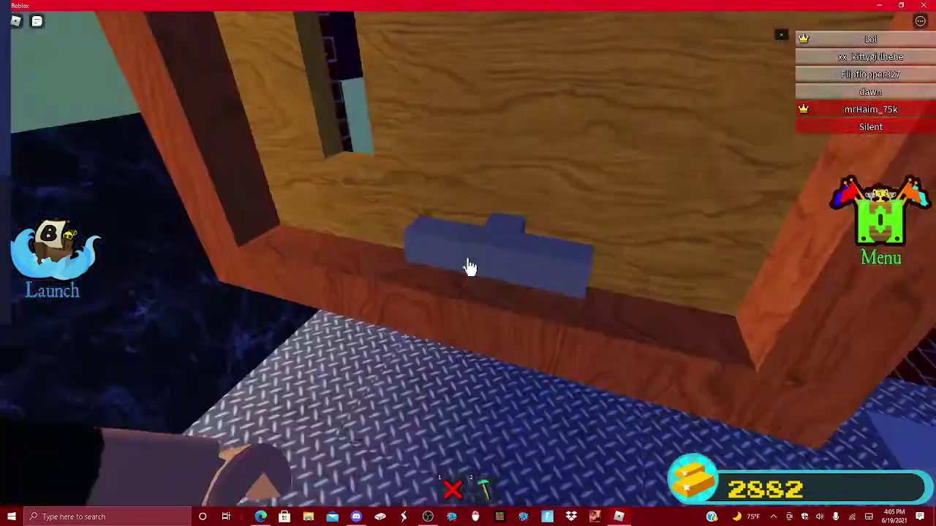
{"action": "left_click", "coordinate": [470, 266]}
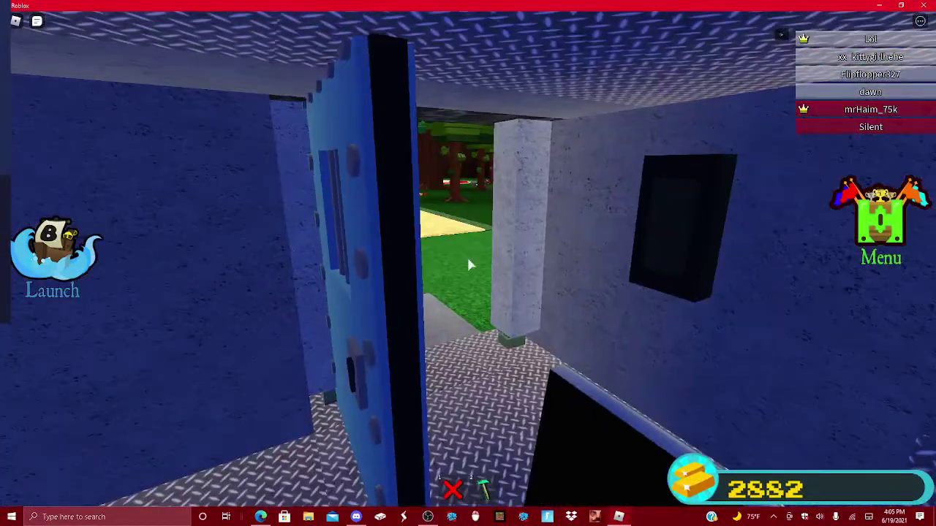
Continue through the brick and metal-floored rooms past the other player, then open the build inventory
{"action": "key", "text": "w"}
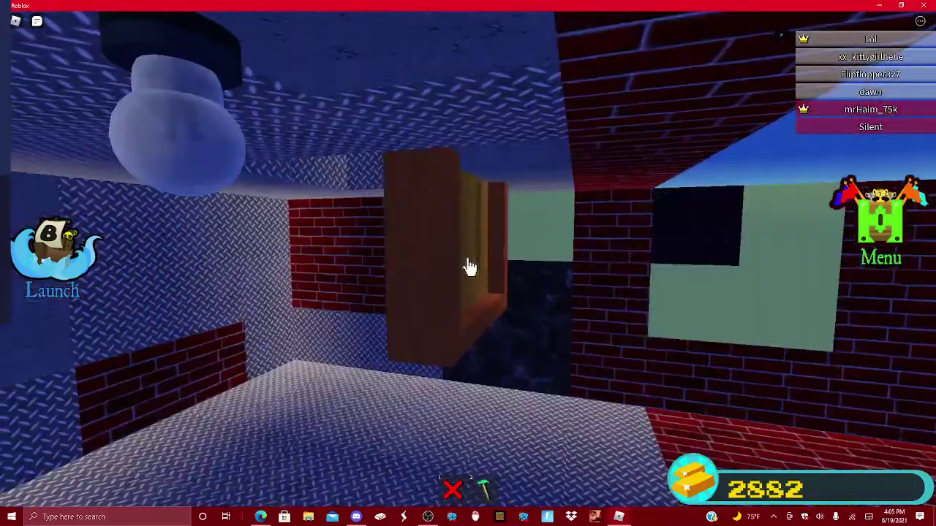
{"action": "key", "text": "w"}
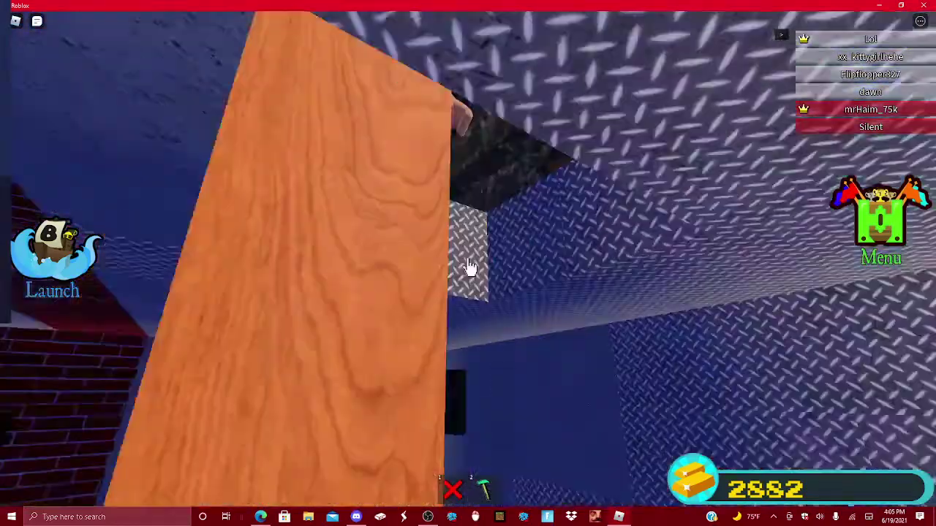
{"action": "key", "text": "w"}
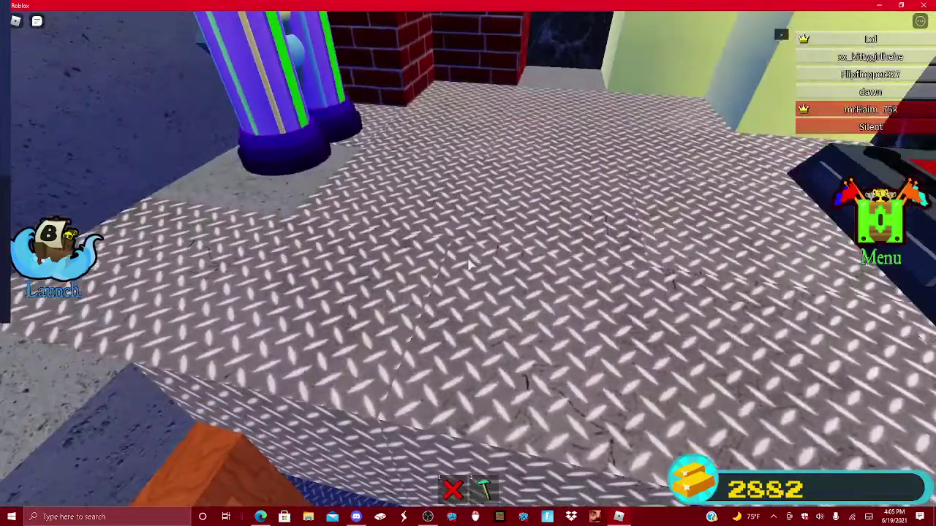
{"action": "key", "text": "w"}
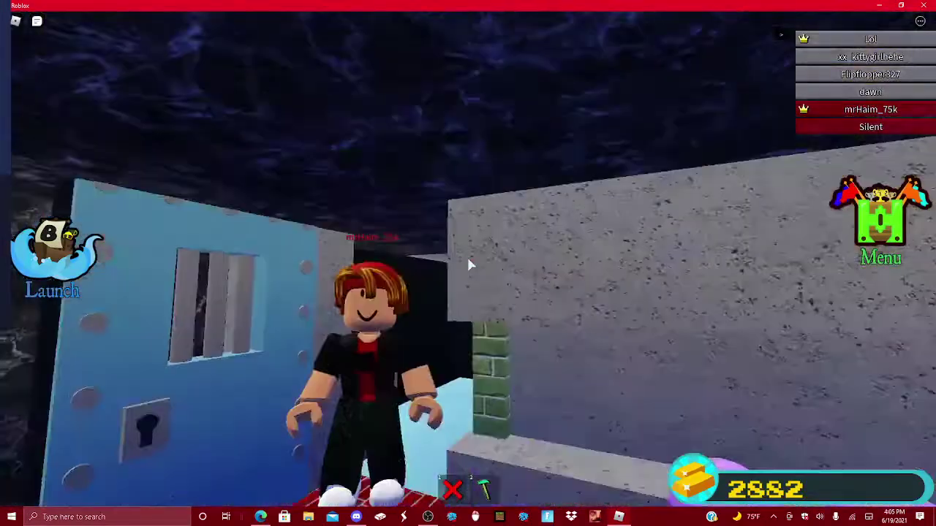
{"action": "key", "text": "w"}
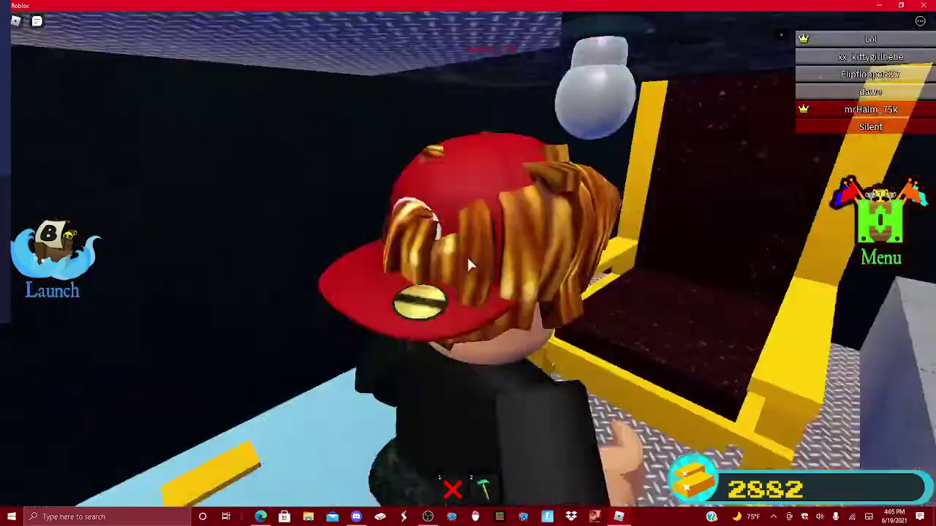
{"action": "key", "text": "w"}
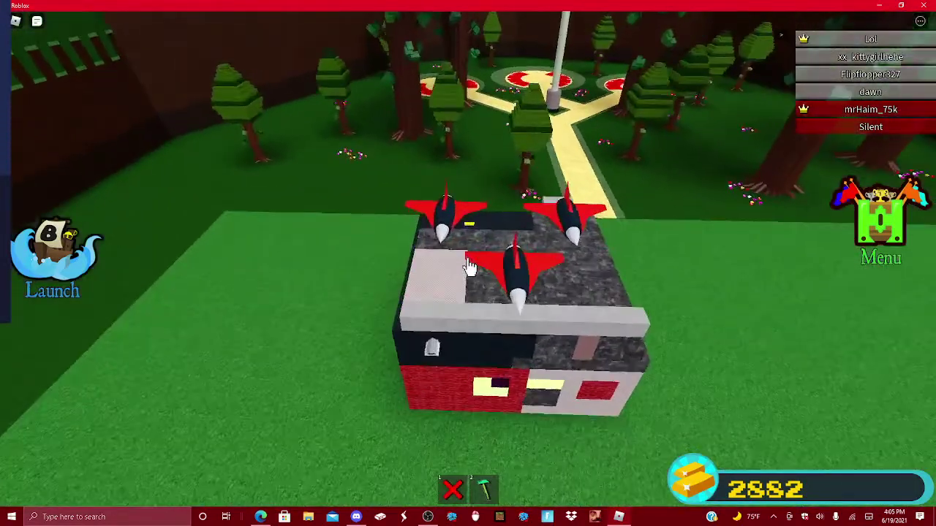
{"action": "key", "text": "2"}
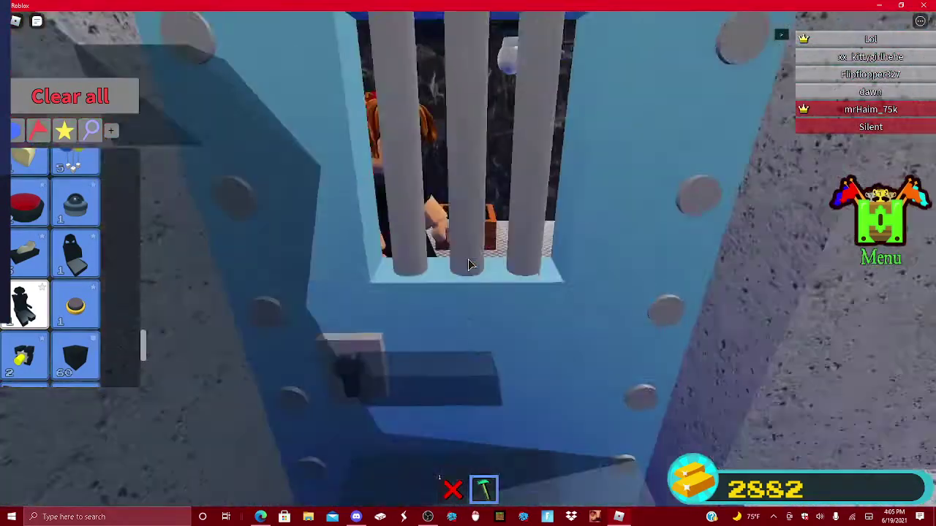
Look over the black chair and move through the build toward the seat and barred door
{"action": "key", "text": "w"}
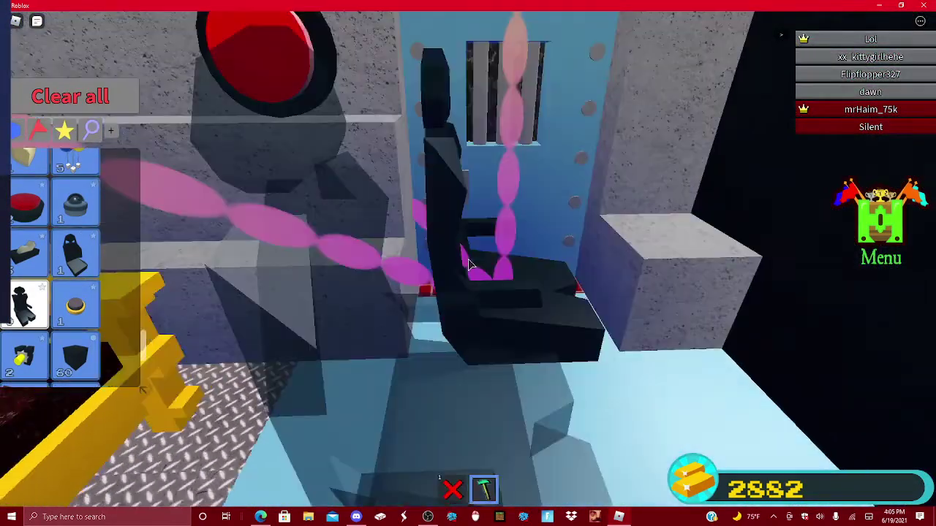
{"action": "key", "text": "w"}
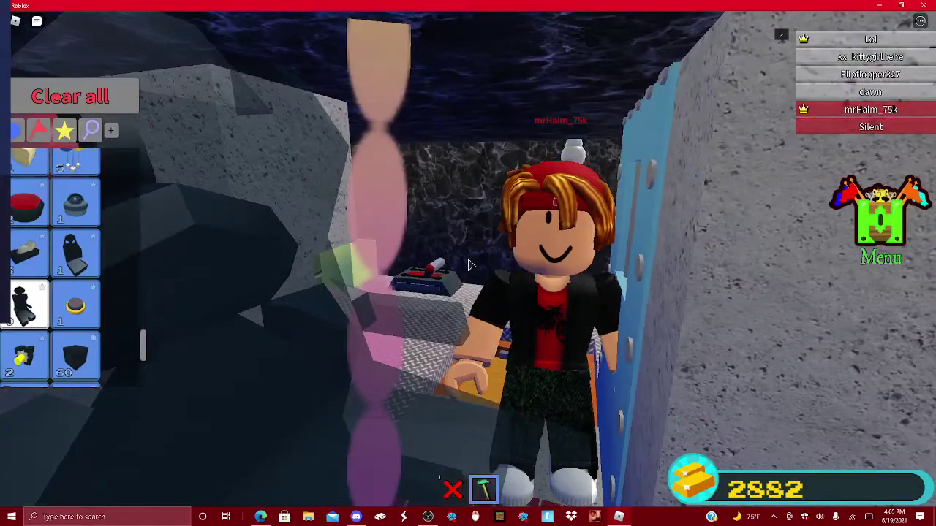
{"action": "key", "text": "w"}
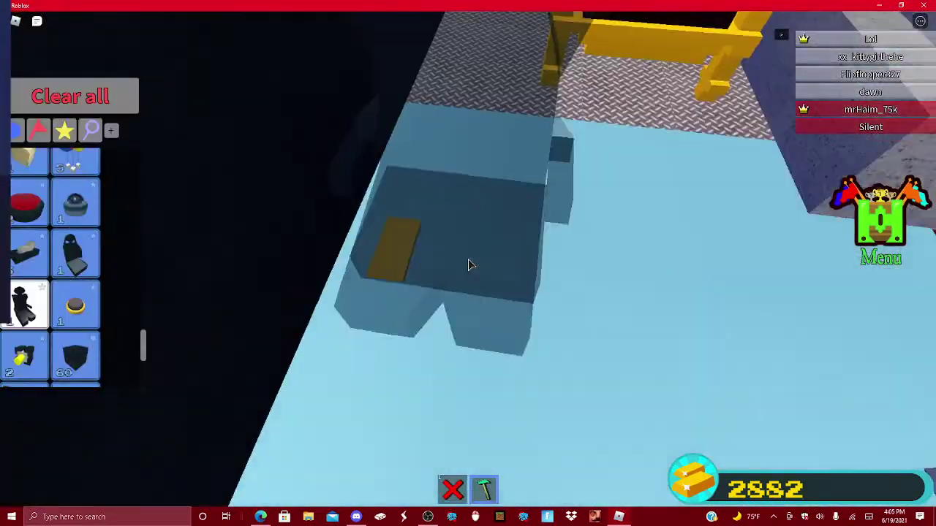
{"action": "key", "text": "w"}
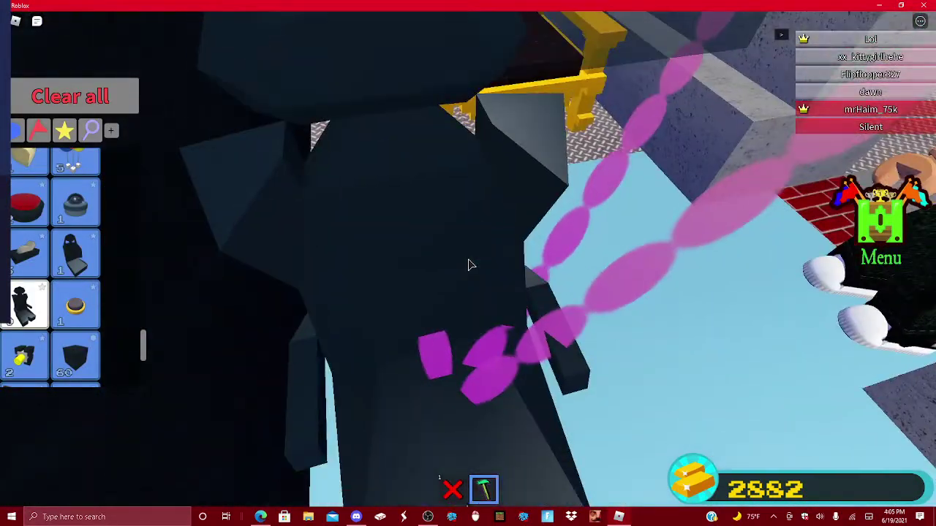
{"action": "key", "text": "w"}
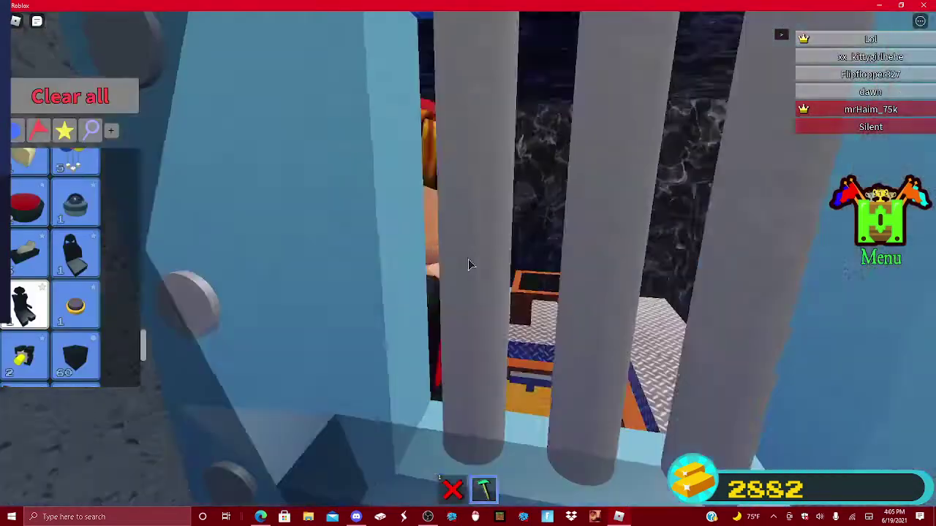
Toggle the build inventory and inspect the dark seat and the barred door in the blue room
{"action": "key", "text": "s"}
{"action": "key", "text": "2"}
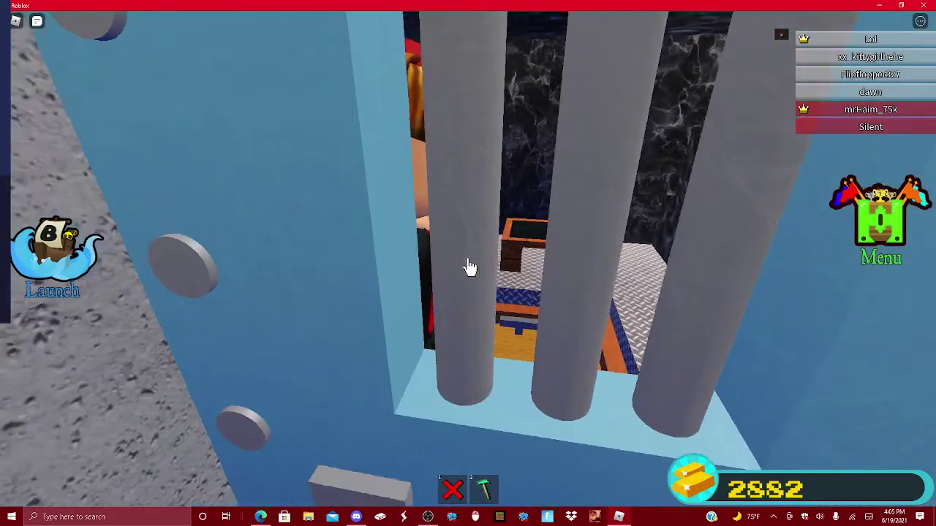
{"action": "key", "text": "s"}
{"action": "key", "text": "w"}
{"action": "key", "text": "s"}
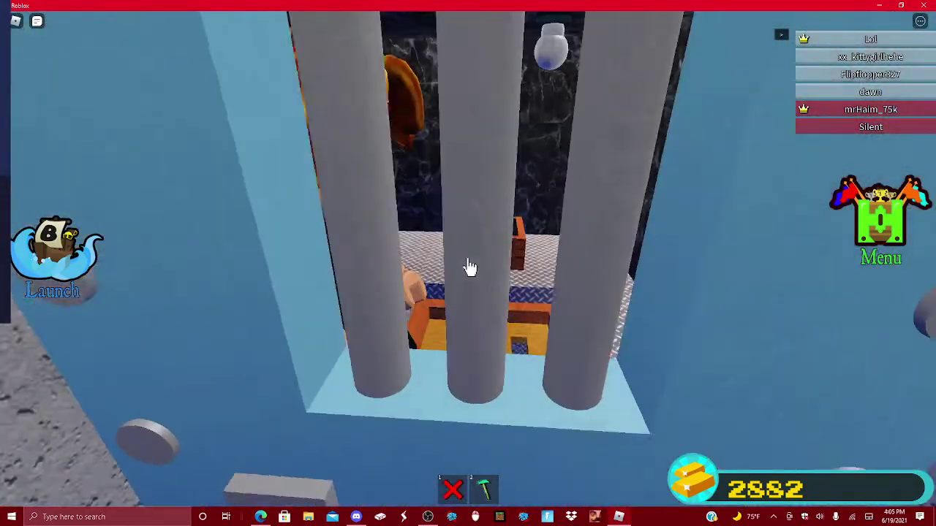
{"action": "key", "text": "2"}
{"action": "key", "text": "s"}
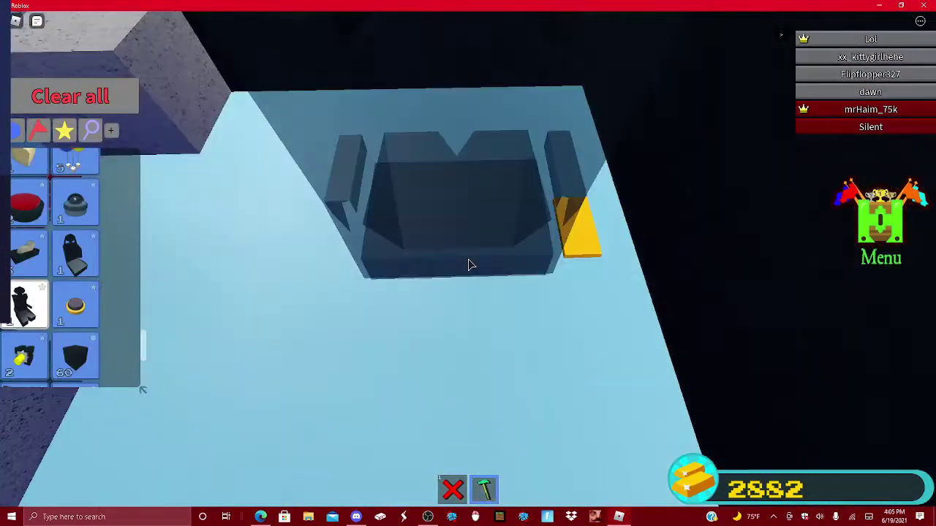
{"action": "key", "text": "w"}
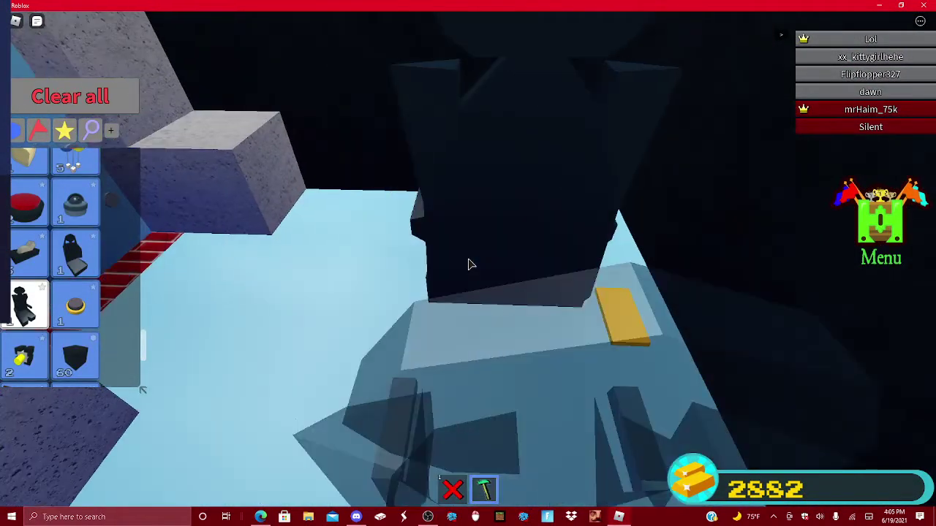
{"action": "key", "text": "s"}
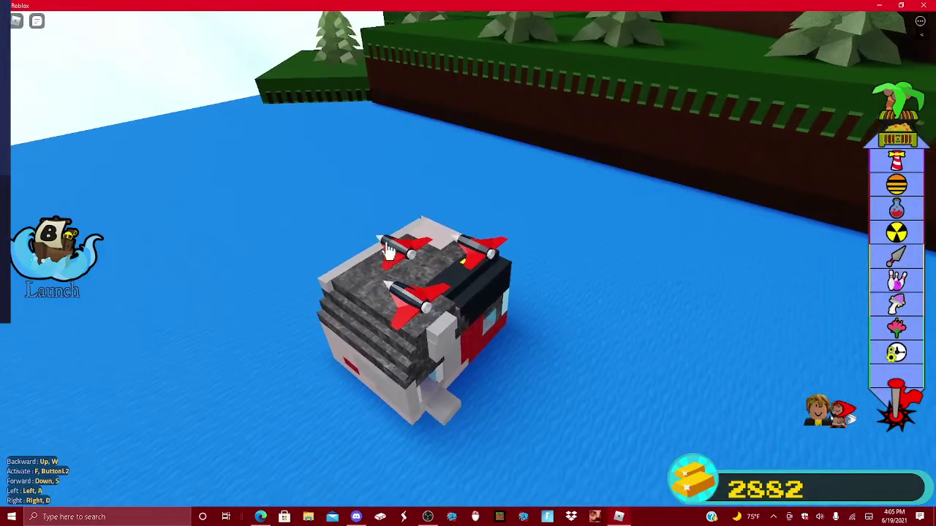
Fire the boat's rockets, jump out of the seat, and swim ashore onto the island grass
{"action": "key", "text": "f"}
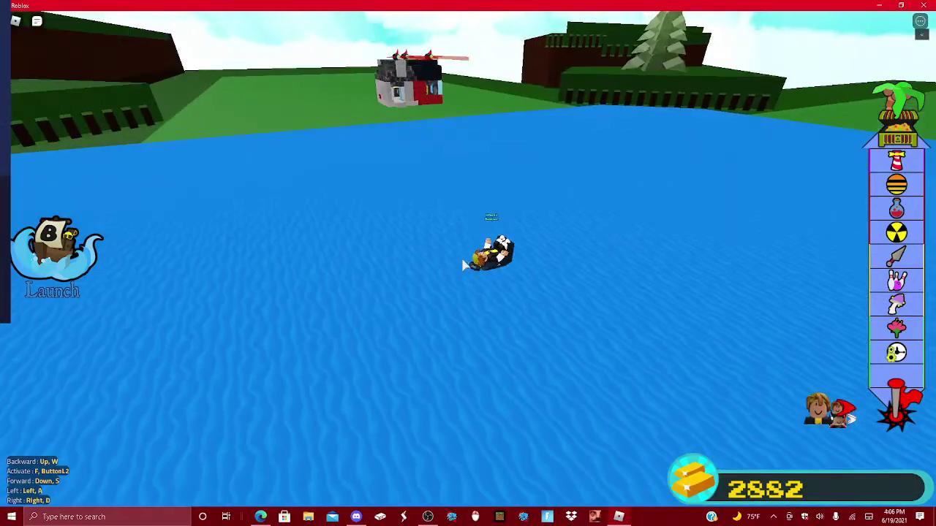
{"action": "key", "text": "space"}
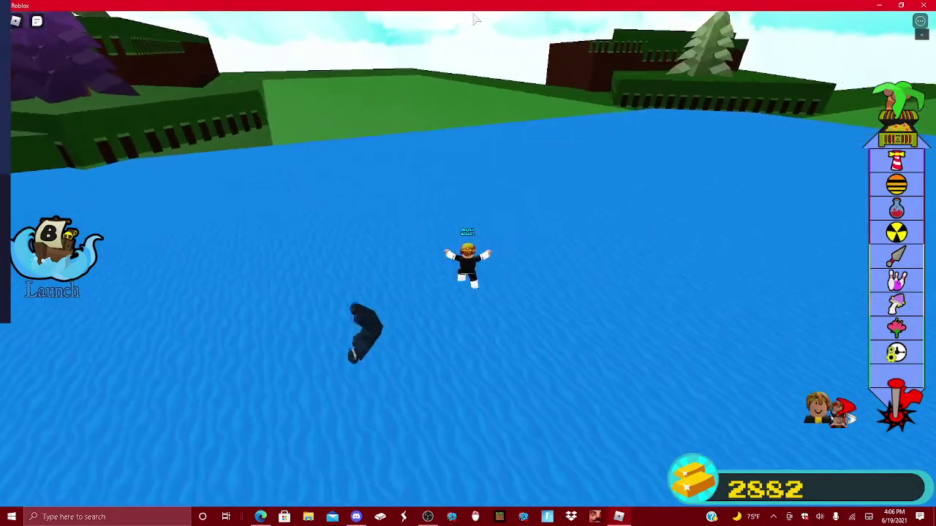
{"action": "key", "text": "s"}
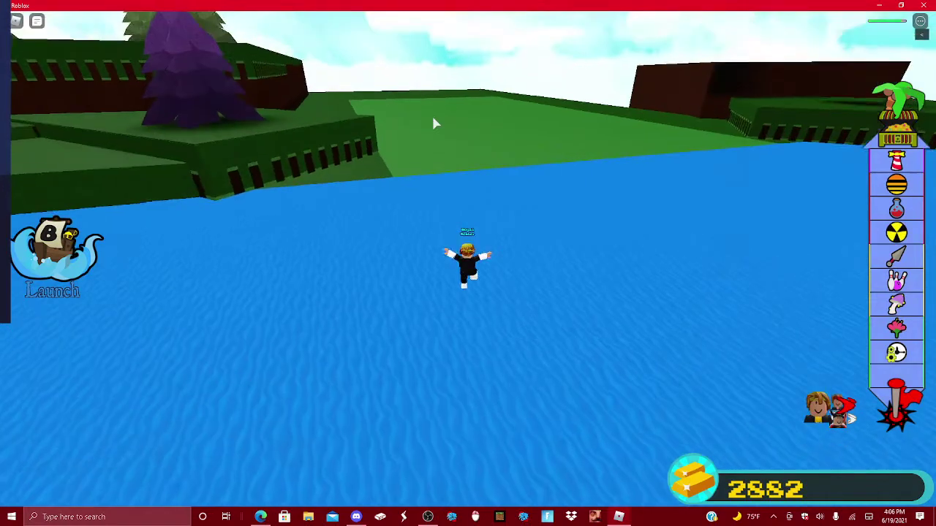
{"action": "key", "text": "w"}
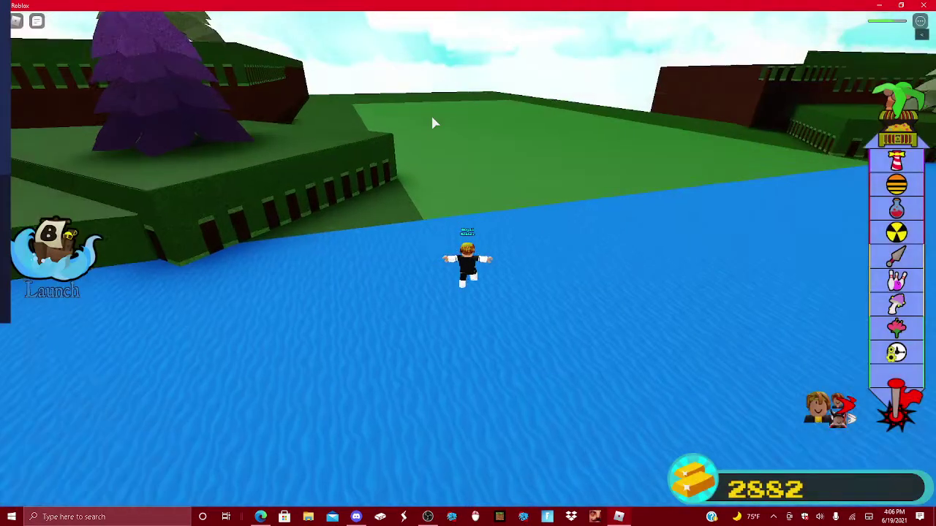
{"action": "key", "text": "w"}
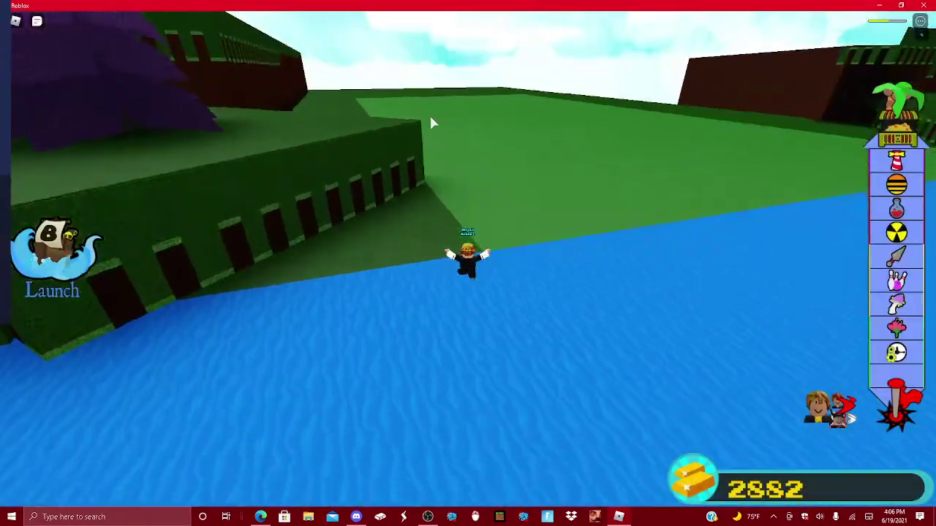
Reset the character from the Esc menu
{"action": "key", "text": "Escape"}
{"action": "key", "text": "r"}
{"action": "key", "text": "Return"}
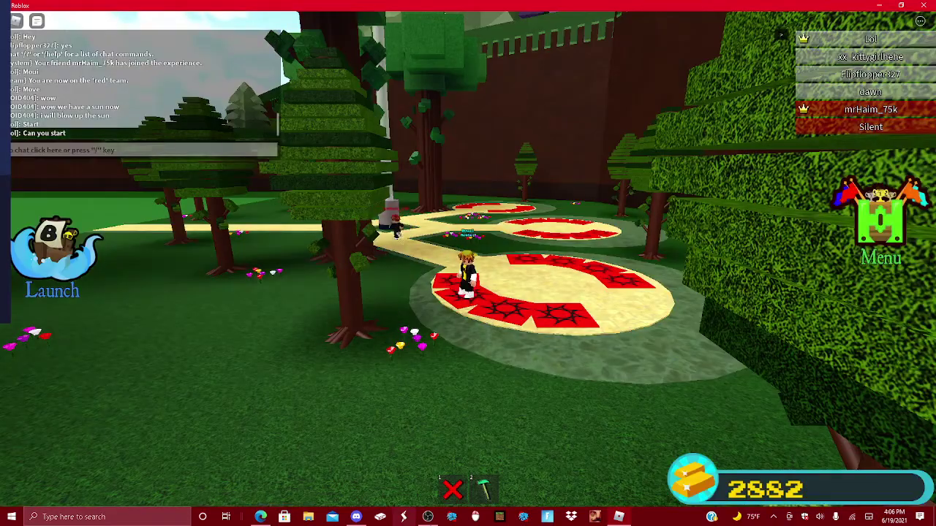
Refocus the game window and walk the avatar down the yellow path into the forest
{"action": "left_click", "coordinate": [427, 517]}
{"action": "left_click", "coordinate": [345, 360]}
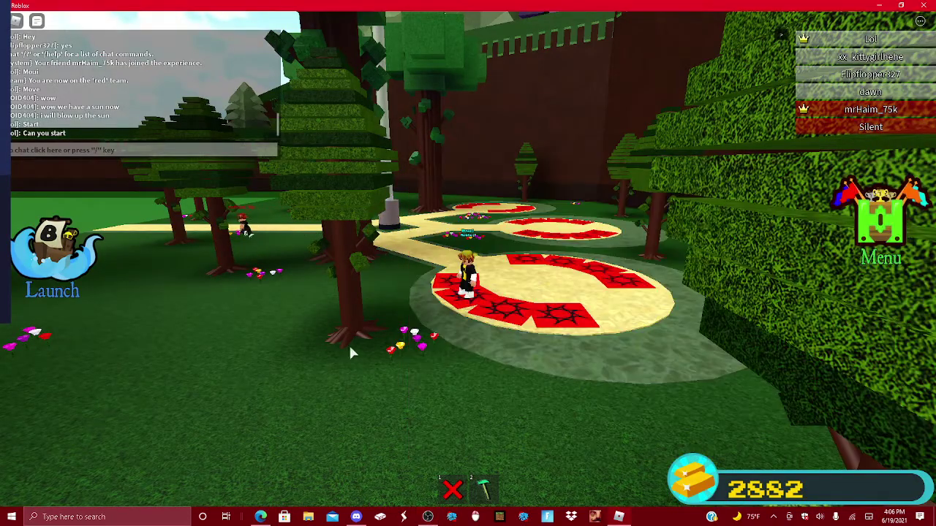
{"action": "key", "text": "w"}
{"action": "key", "text": "w"}
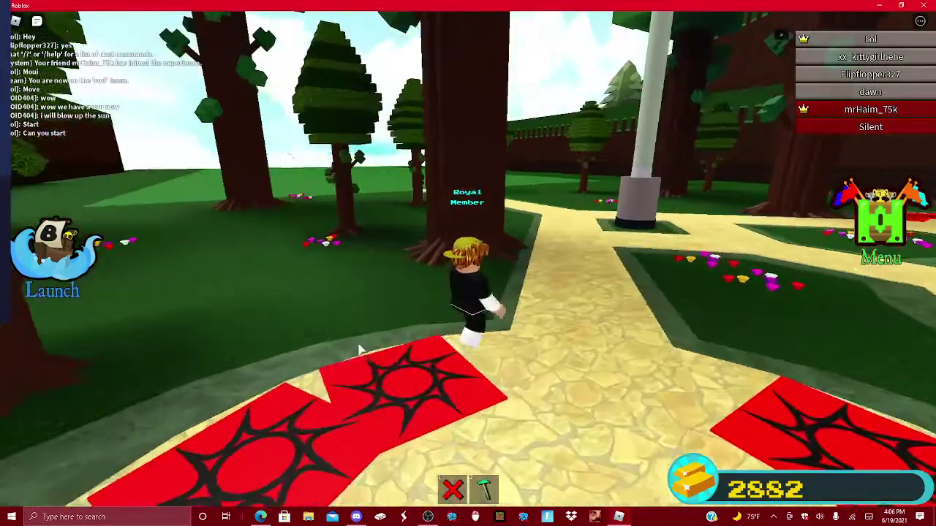
{"action": "key", "text": "w"}
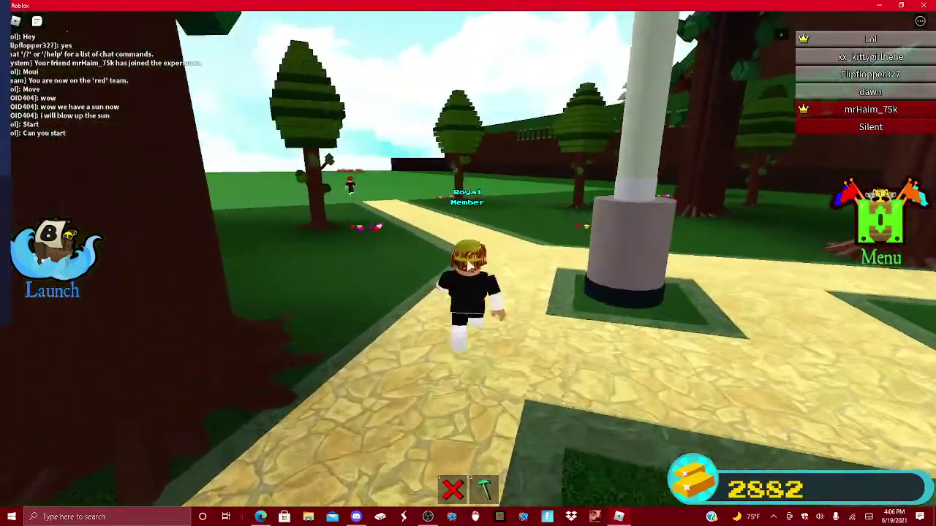
{"action": "key", "text": "w"}
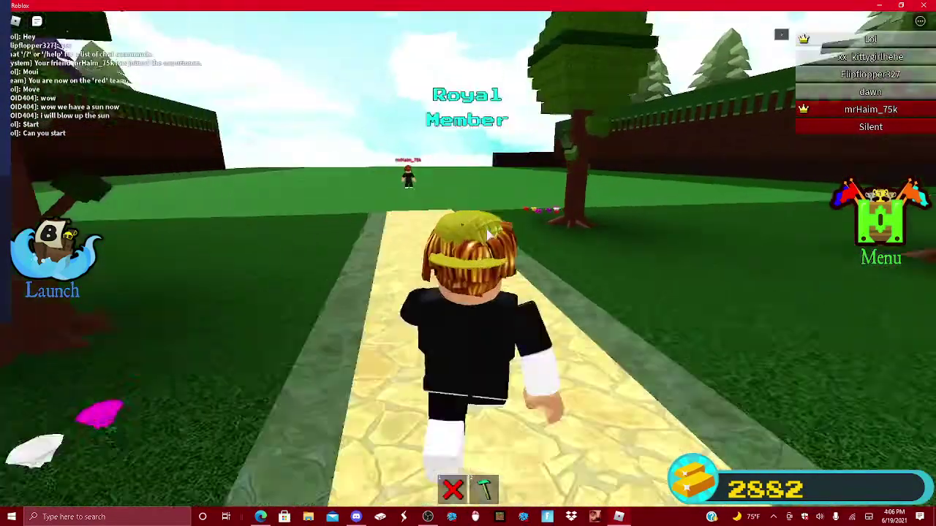
{"action": "key", "text": "w"}
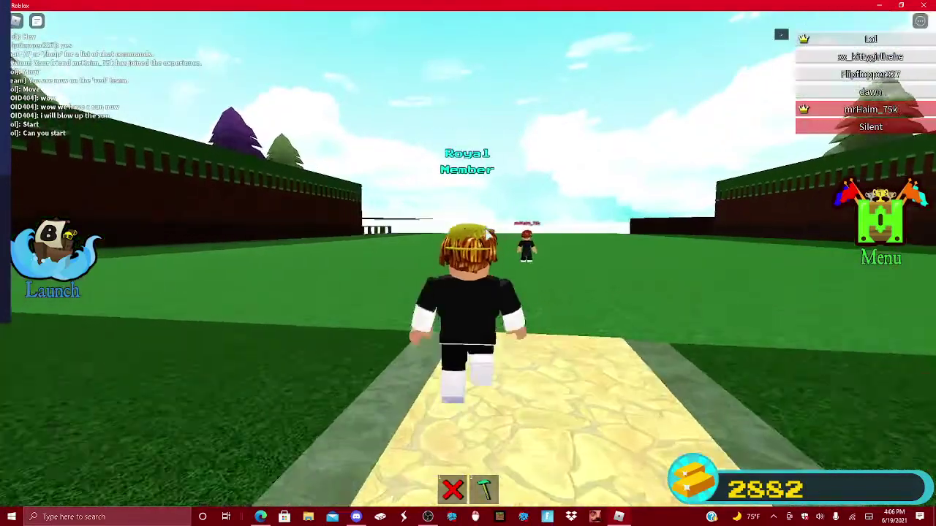
Head off the path onto the grass and move up beside the other player
{"action": "key", "text": "d"}
{"action": "key", "text": "w"}
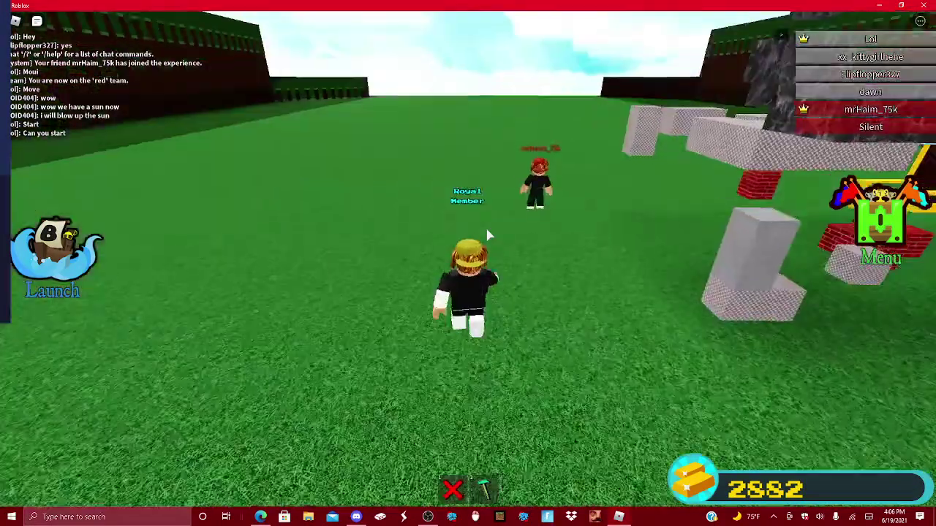
{"action": "key", "text": "Right"}
{"action": "key", "text": "s"}
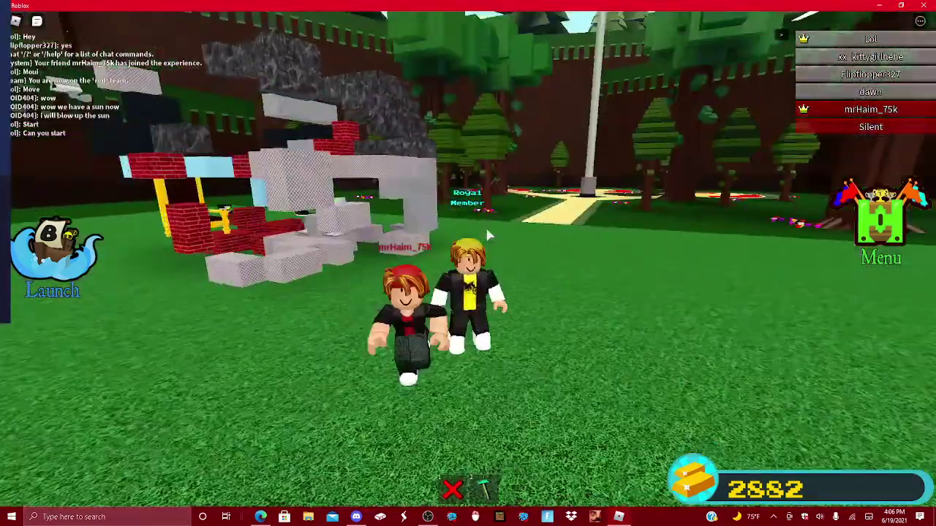
{"action": "key", "text": "s"}
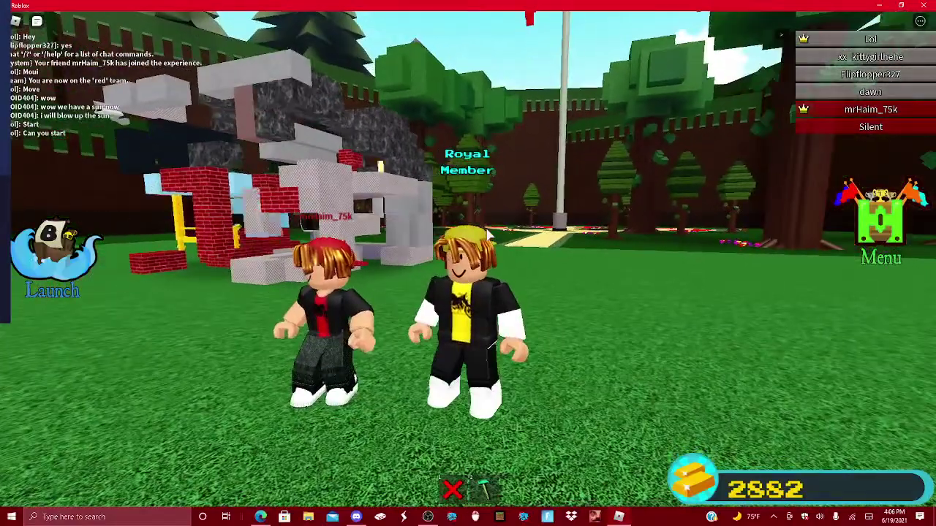
{"action": "scroll", "coordinate": [468, 264], "scroll_direction": "up", "scroll_amount": 5}
{"action": "key", "text": "a"}
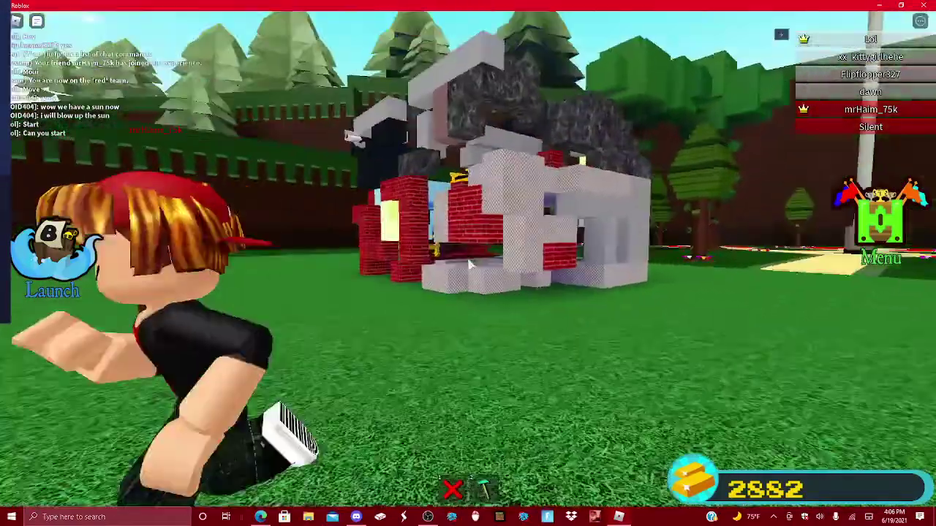
{"action": "scroll", "coordinate": [470, 265], "scroll_direction": "down", "scroll_amount": 3}
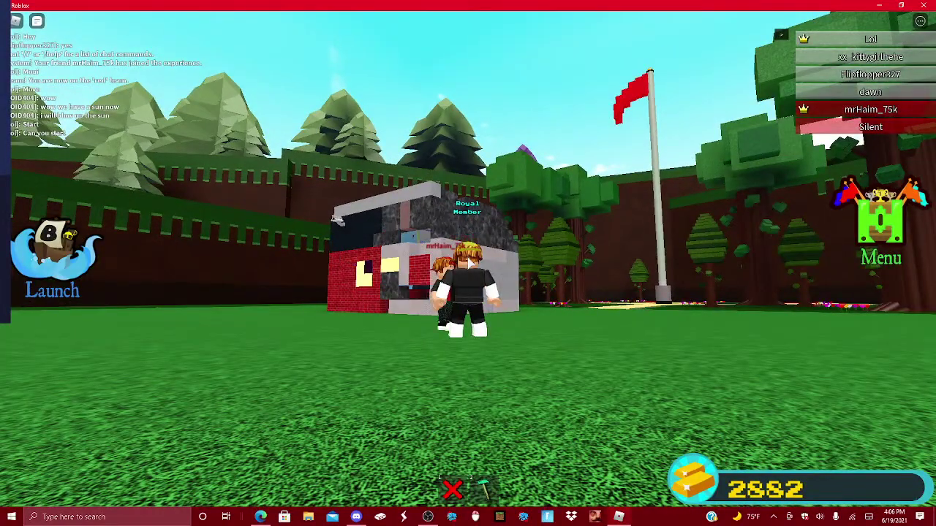
Open and put away the block inventory, then run across the grass and turn toward the path
{"action": "key", "text": "2"}
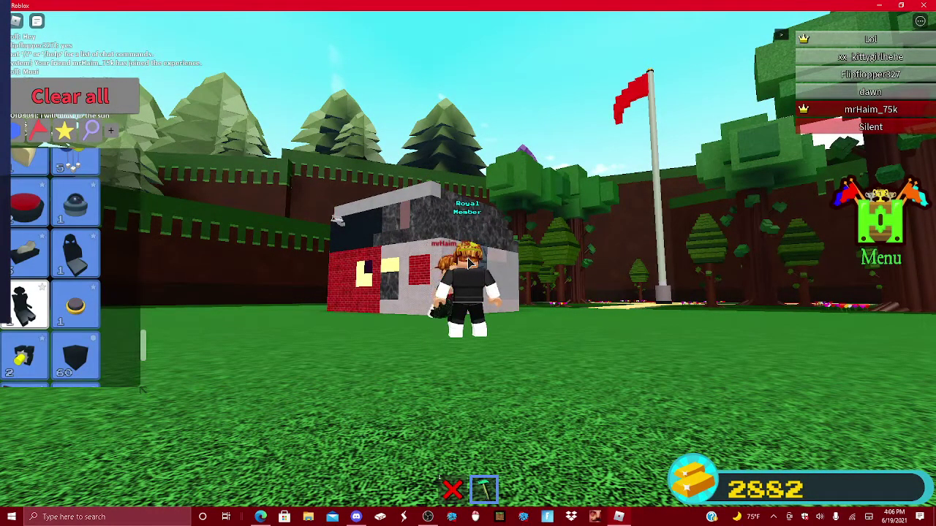
{"action": "key", "text": "a"}
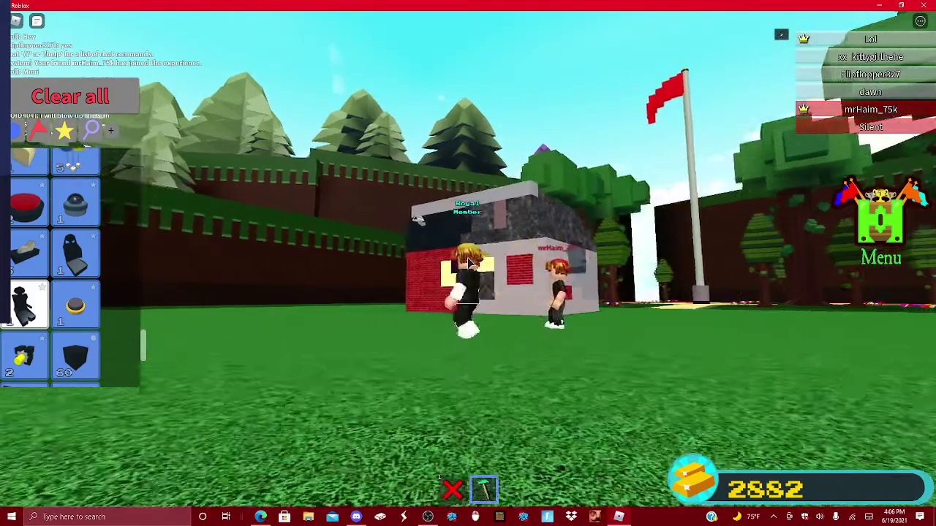
{"action": "key", "text": "2"}
{"action": "scroll", "coordinate": [470, 264], "scroll_direction": "down", "scroll_amount": 3}
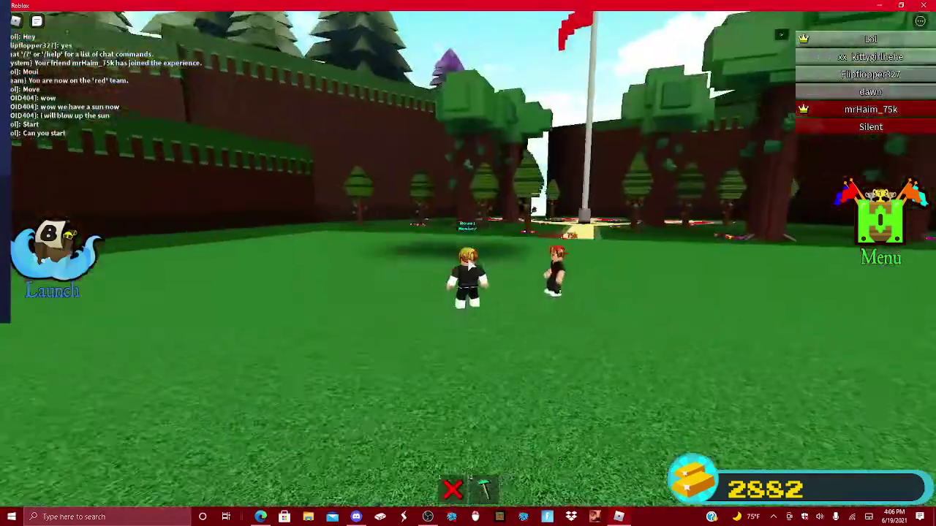
{"action": "key", "text": "Left"}
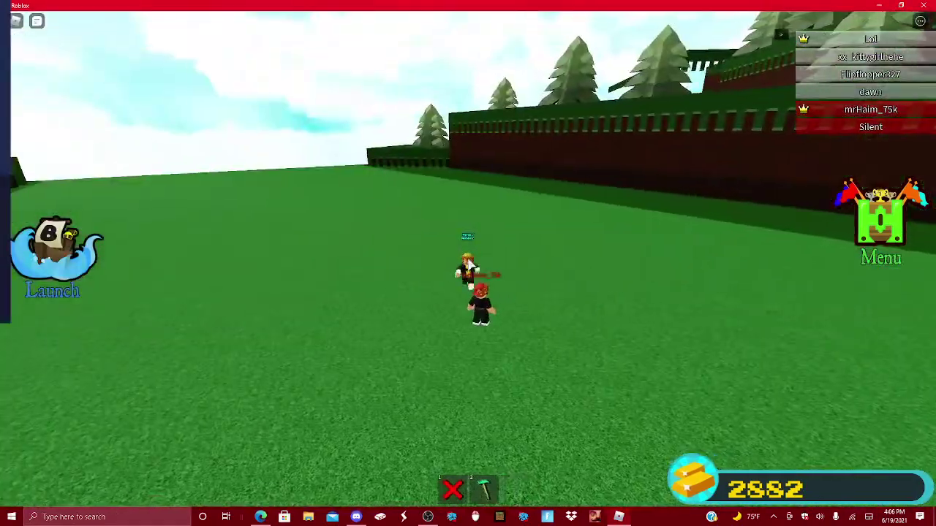
{"action": "key", "text": "Left"}
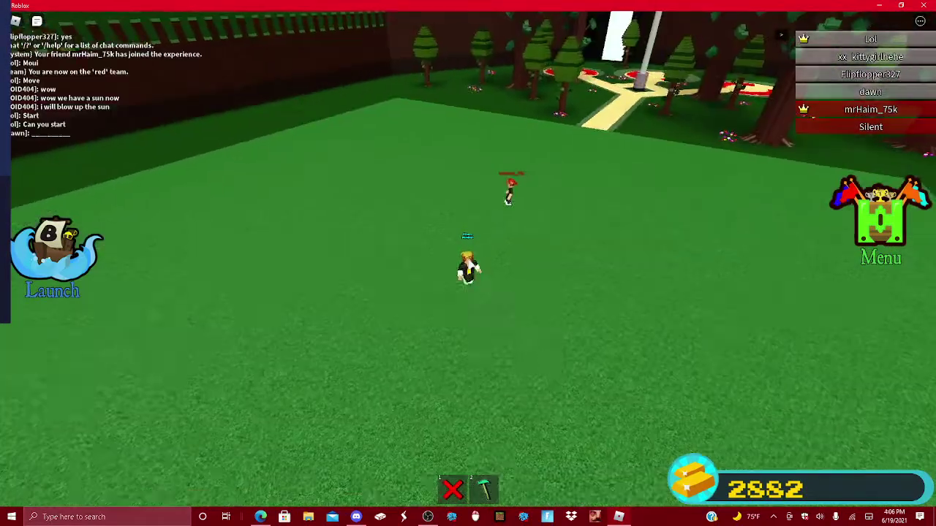
{"action": "key", "text": "Left"}
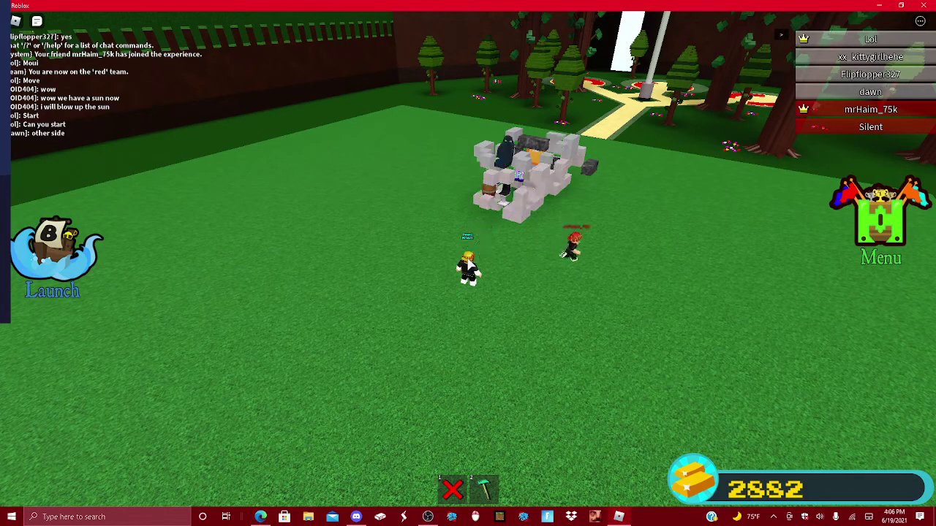
Circle the grey stone boat, walk to its side, and open the block inventory for the rockets
{"action": "key", "text": "Right"}
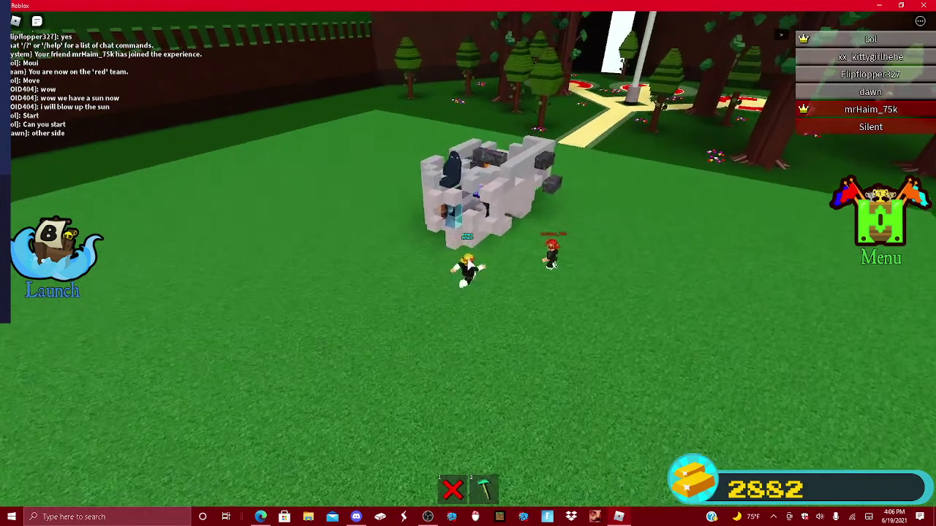
{"action": "key", "text": "s"}
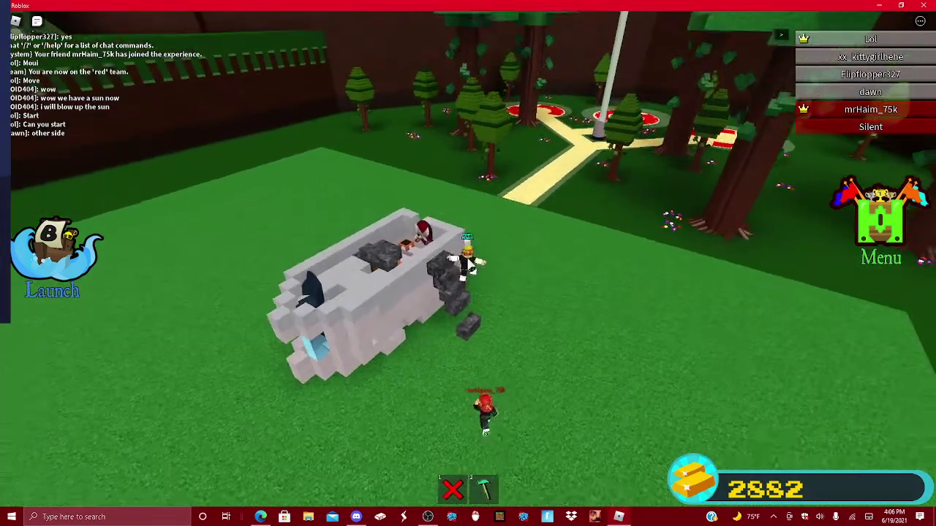
{"action": "key", "text": "2"}
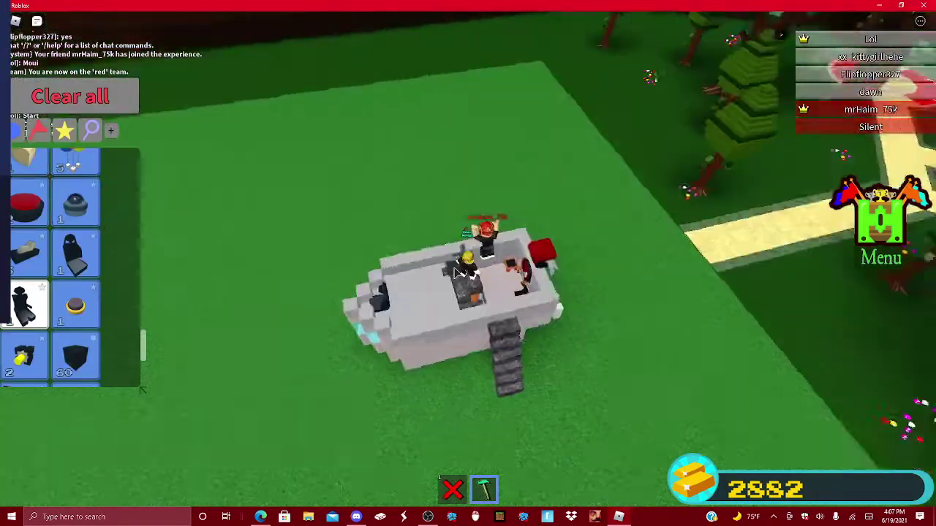
{"action": "scroll", "coordinate": [455, 272], "scroll_direction": "up", "scroll_amount": 2}
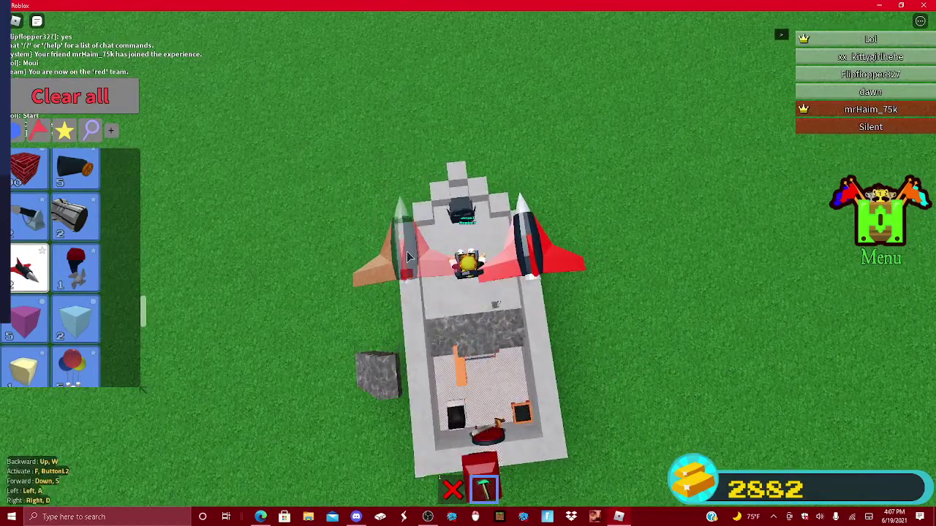
{"action": "scroll", "coordinate": [407, 263], "scroll_direction": "up", "scroll_amount": 2}
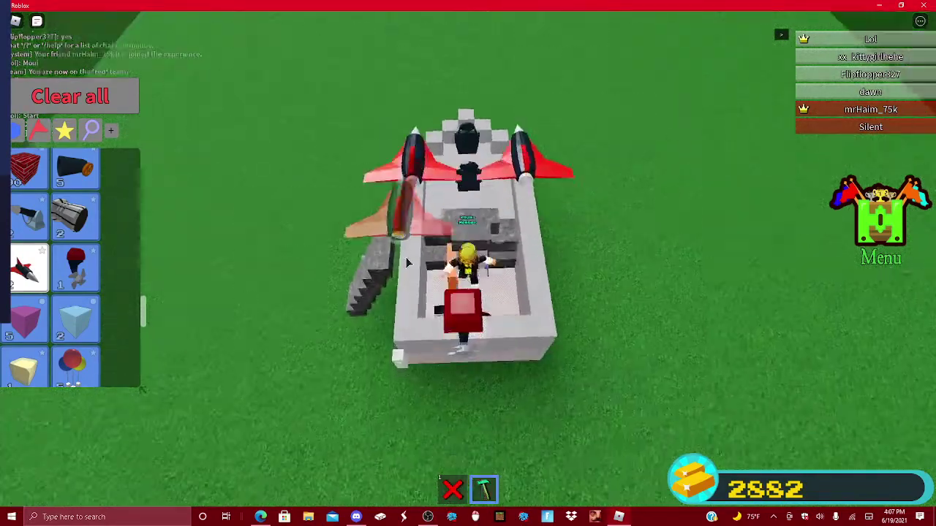
{"action": "scroll", "coordinate": [407, 263], "scroll_direction": "up", "scroll_amount": 2}
{"action": "scroll", "coordinate": [407, 263], "scroll_direction": "up", "scroll_amount": 3}
{"action": "scroll", "coordinate": [407, 263], "scroll_direction": "up", "scroll_amount": 2}
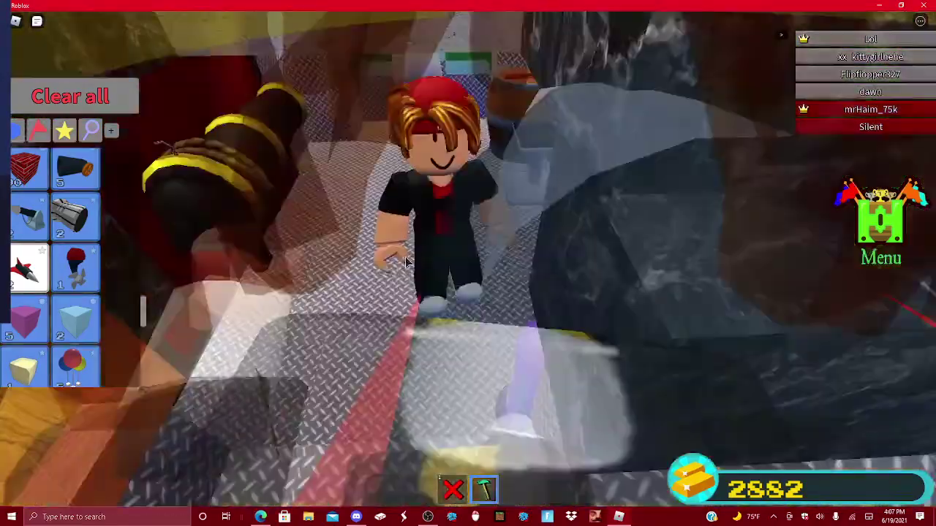
{"action": "scroll", "coordinate": [438, 262], "scroll_direction": "up", "scroll_amount": 2}
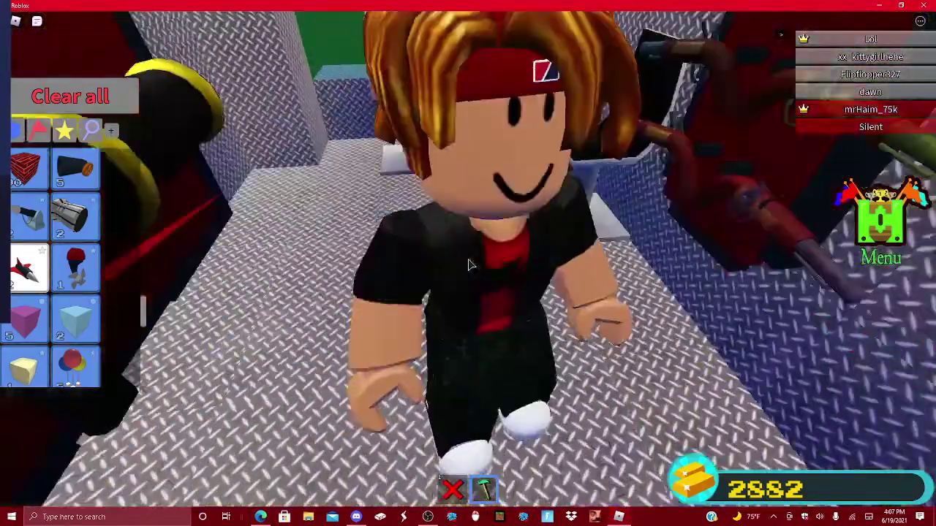
{"action": "scroll", "coordinate": [467, 259], "scroll_direction": "up", "scroll_amount": 2}
{"action": "scroll", "coordinate": [468, 263], "scroll_direction": "up", "scroll_amount": 2}
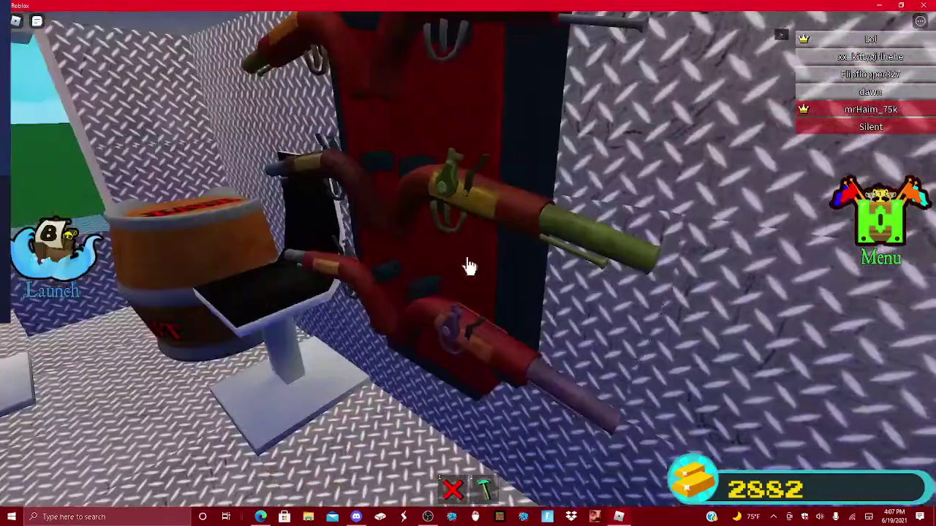
{"action": "scroll", "coordinate": [470, 267], "scroll_direction": "down", "scroll_amount": 5}
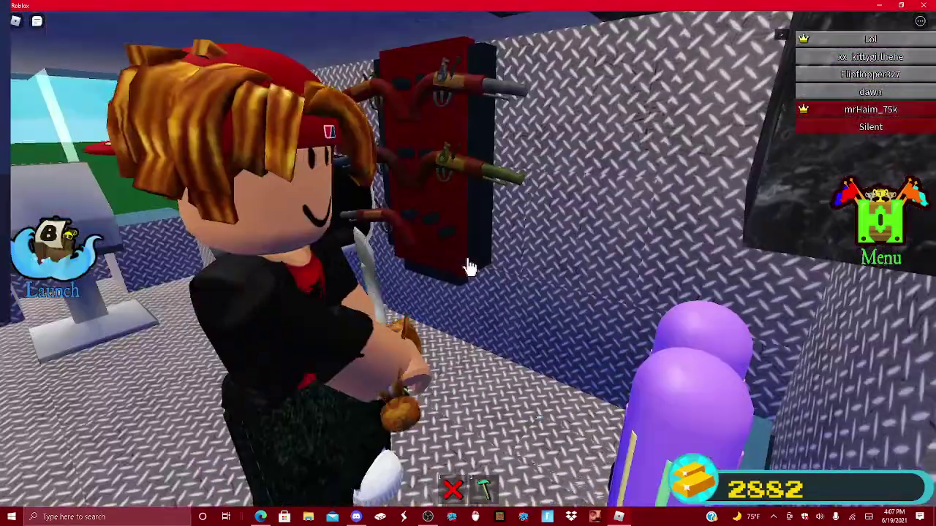
Walk out onto the platform and open the block inventory to place the rear winged rocket
{"action": "key", "text": "w"}
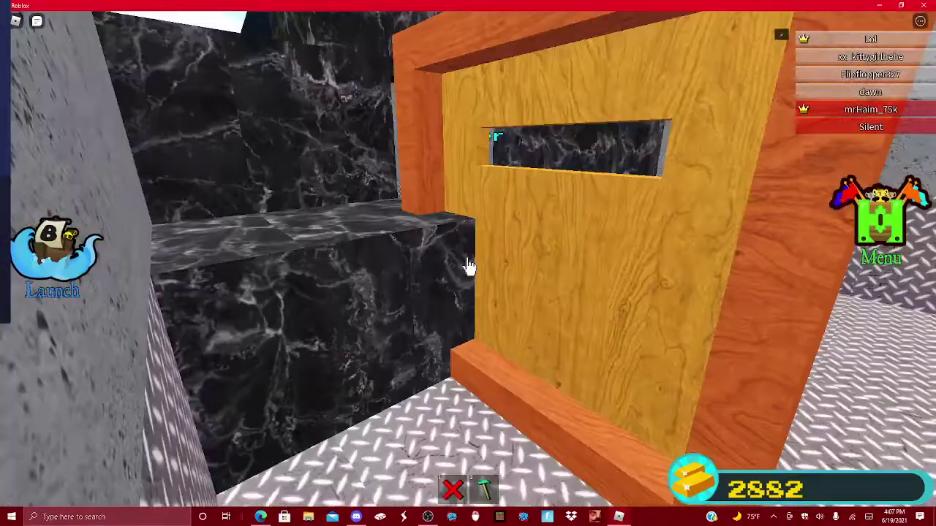
{"action": "scroll", "coordinate": [469, 264], "scroll_direction": "up", "scroll_amount": 3}
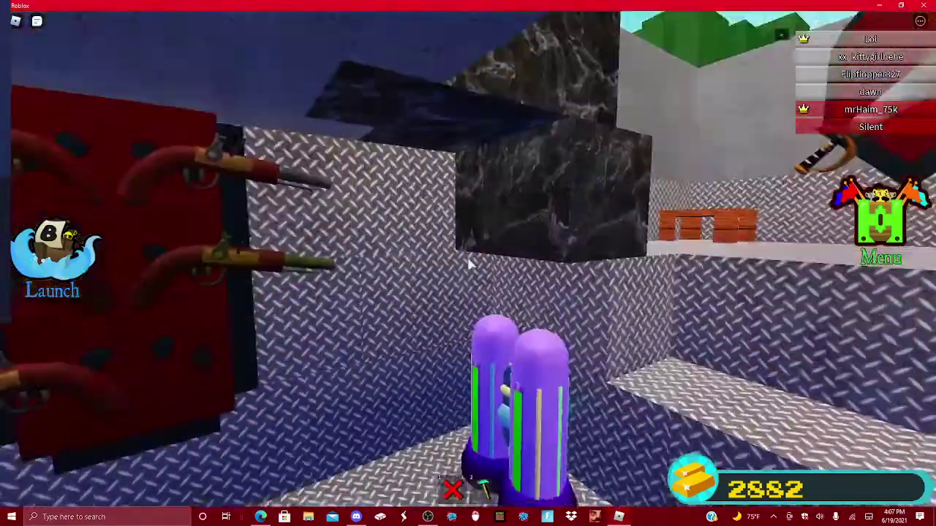
{"action": "scroll", "coordinate": [470, 267], "scroll_direction": "down", "scroll_amount": 3}
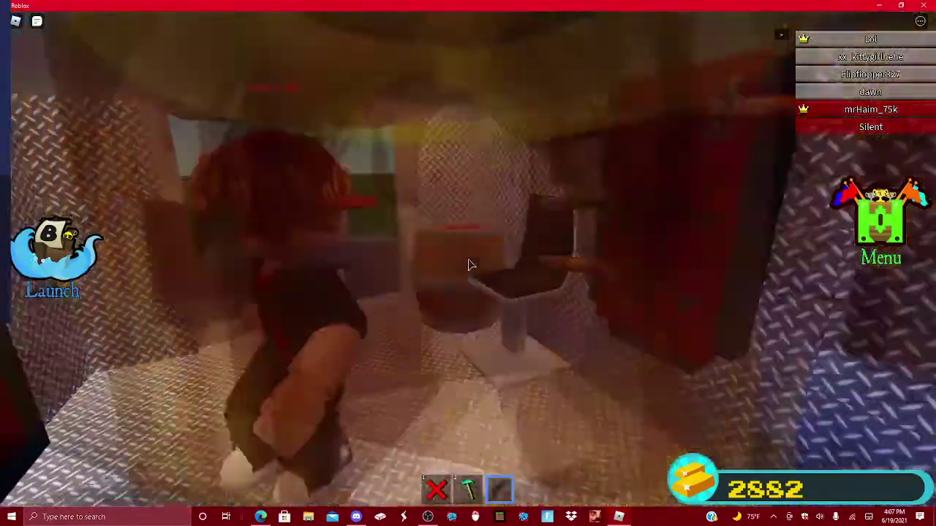
{"action": "key", "text": "s"}
{"action": "scroll", "coordinate": [469, 263], "scroll_direction": "down", "scroll_amount": 3}
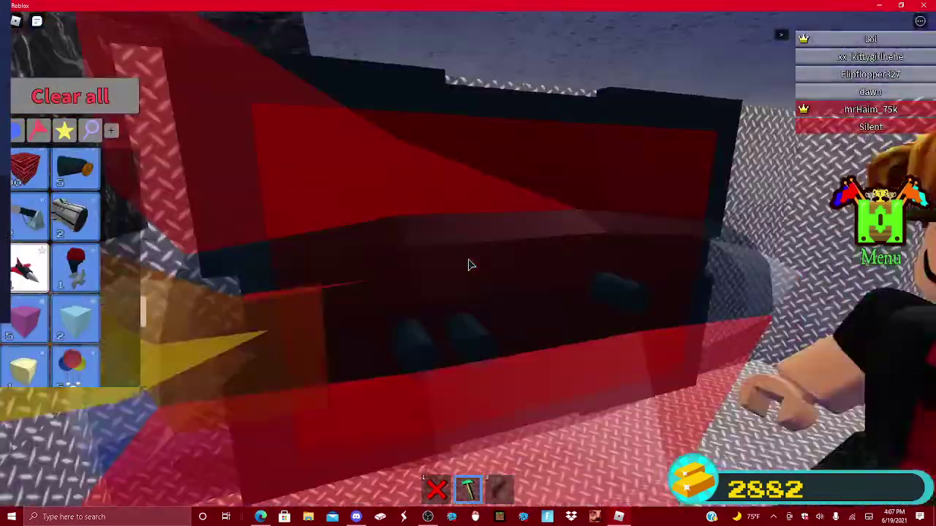
{"action": "scroll", "coordinate": [469, 265], "scroll_direction": "down", "scroll_amount": 3}
{"action": "scroll", "coordinate": [469, 266], "scroll_direction": "up", "scroll_amount": 3}
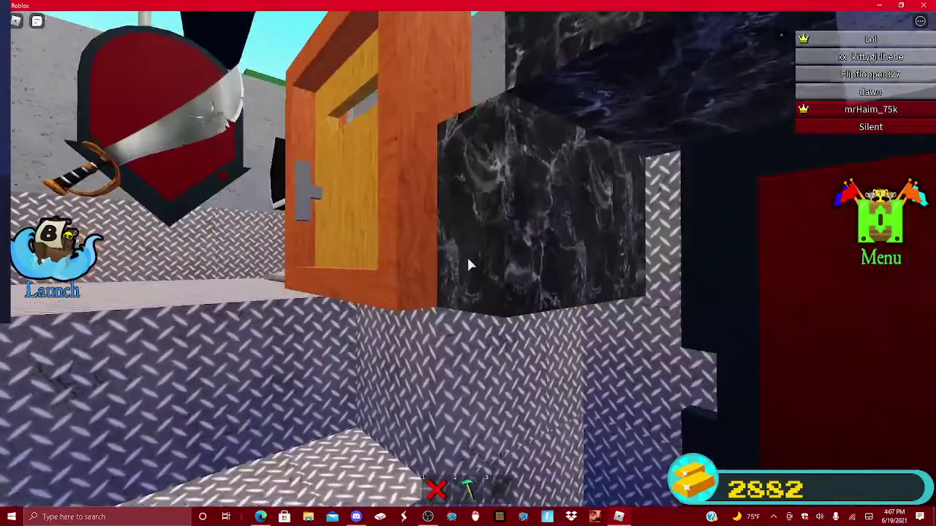
{"action": "key", "text": "w"}
{"action": "scroll", "coordinate": [469, 265], "scroll_direction": "down", "scroll_amount": 3}
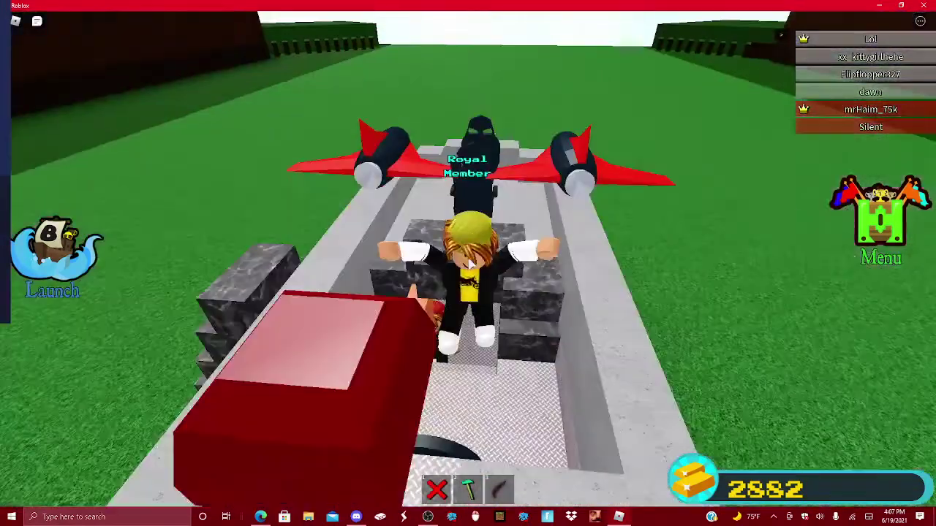
{"action": "key", "text": "2"}
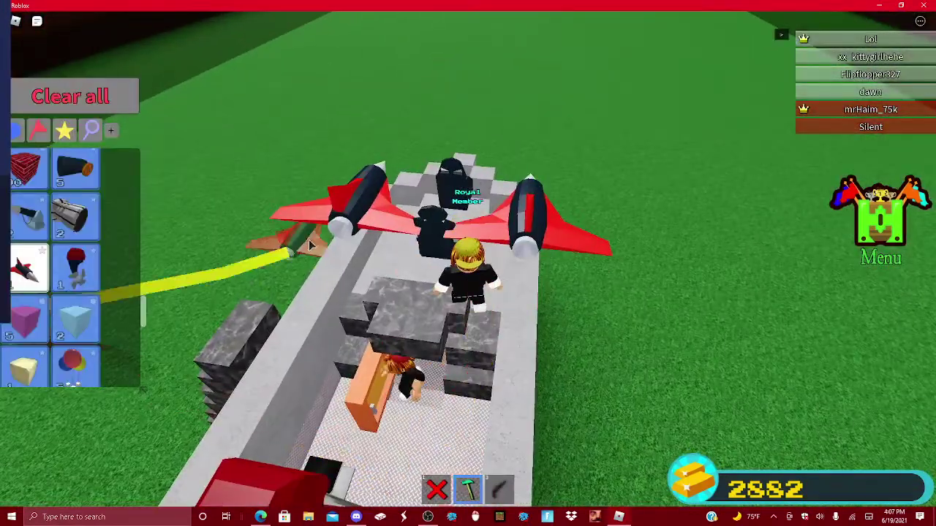
{"action": "scroll", "coordinate": [311, 245], "scroll_direction": "down", "scroll_amount": 5}
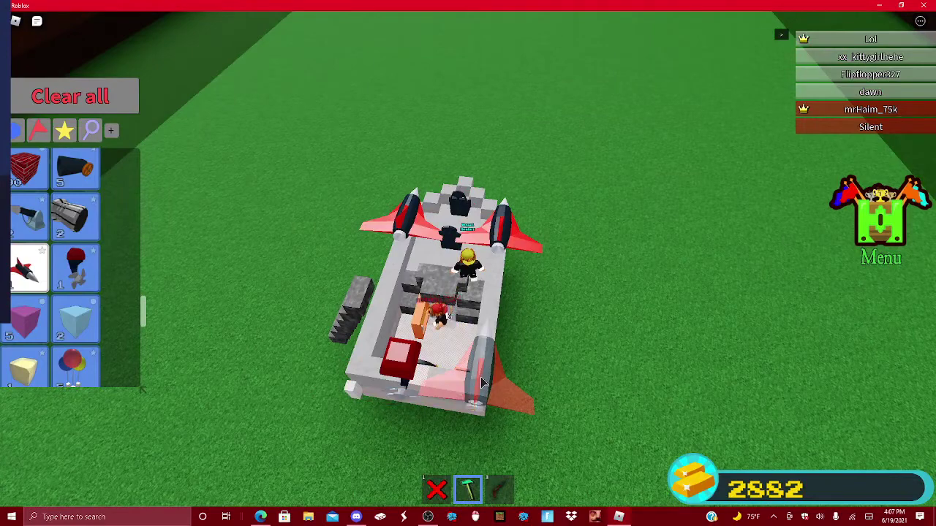
{"action": "scroll", "coordinate": [494, 369], "scroll_direction": "up", "scroll_amount": 3}
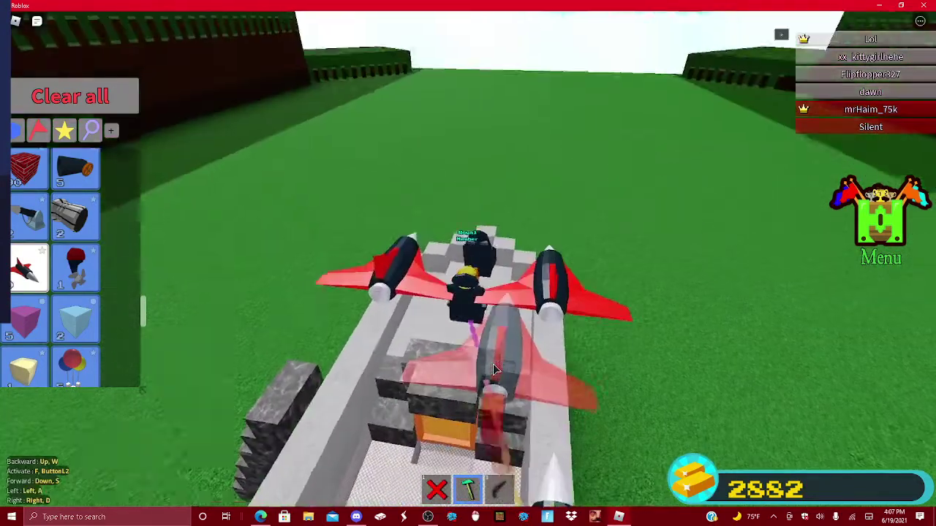
Put away the build tool and start launching the rocket boat
{"action": "key", "text": "2"}
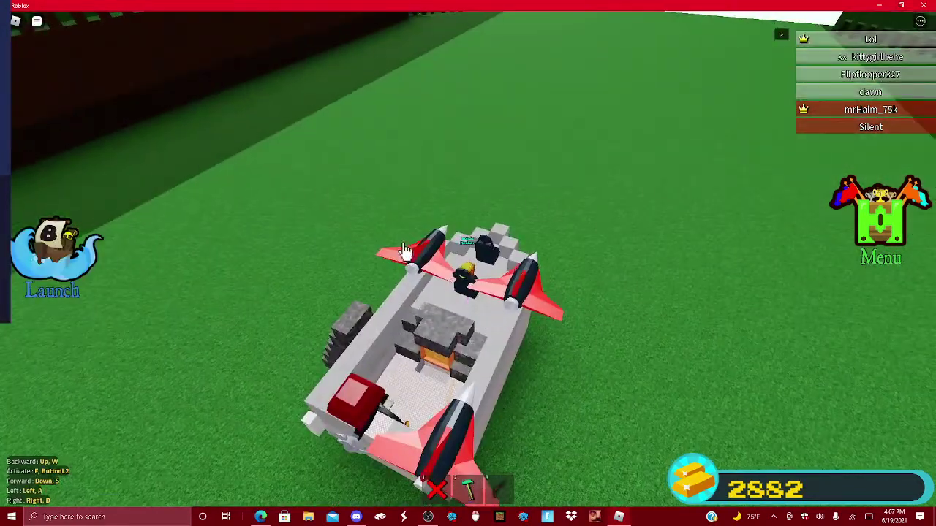
{"action": "left_click", "coordinate": [52, 260]}
{"action": "left_click", "coordinate": [376, 362]}
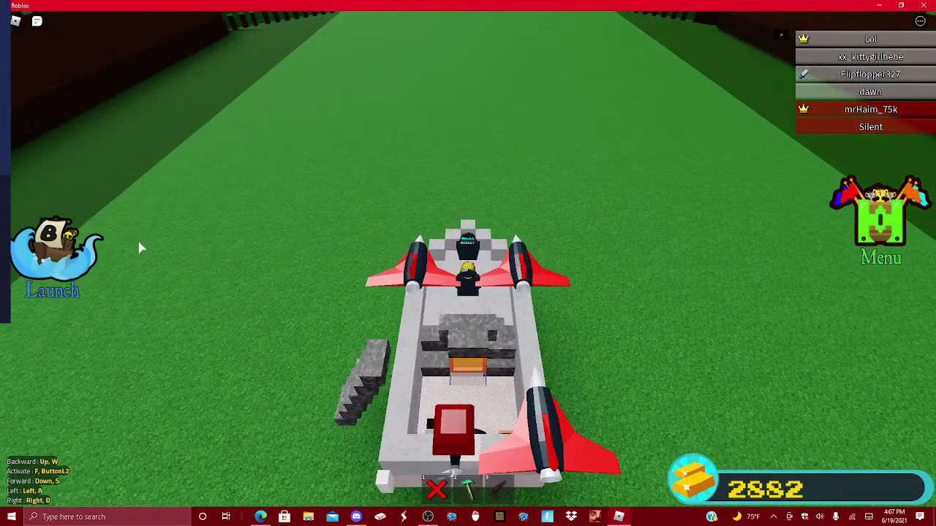
Confirm the launch to send the grey rocket boat onto the water
{"action": "left_click", "coordinate": [81, 252]}
{"action": "left_click", "coordinate": [377, 362]}
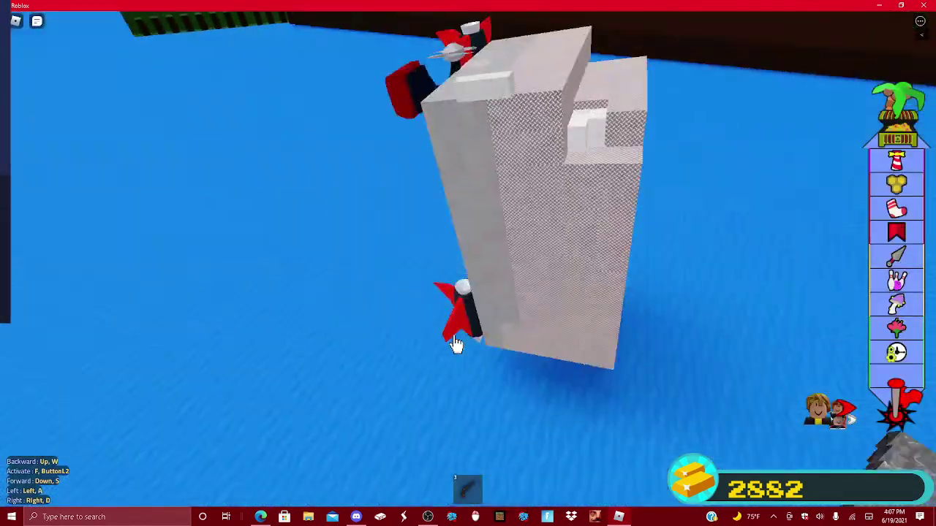